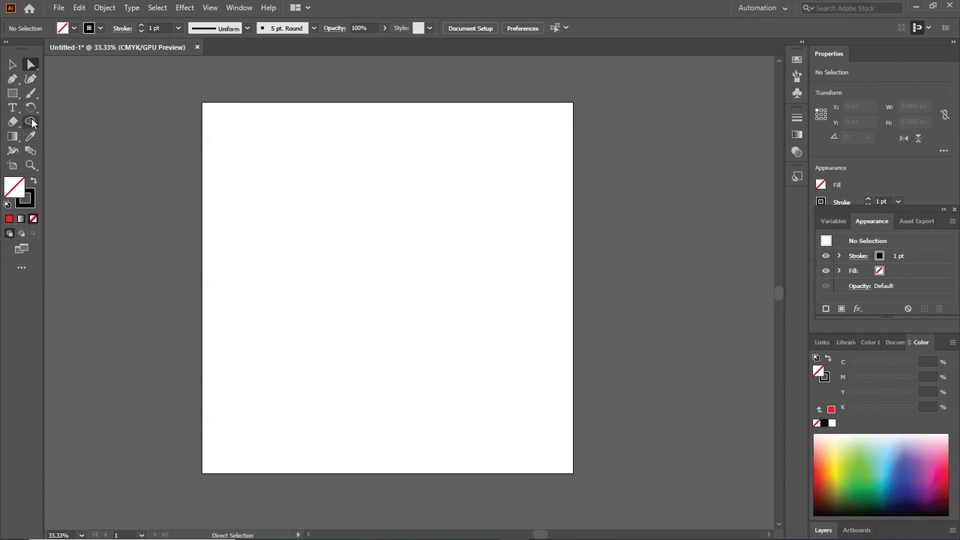
Show the Pathfinder panel and place it beside the artboard
click(246, 8)
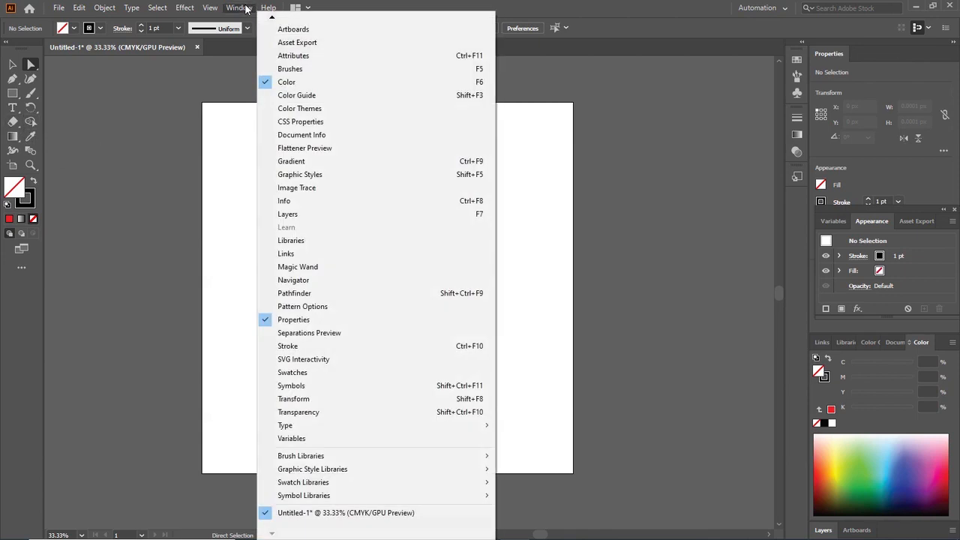
click(318, 297)
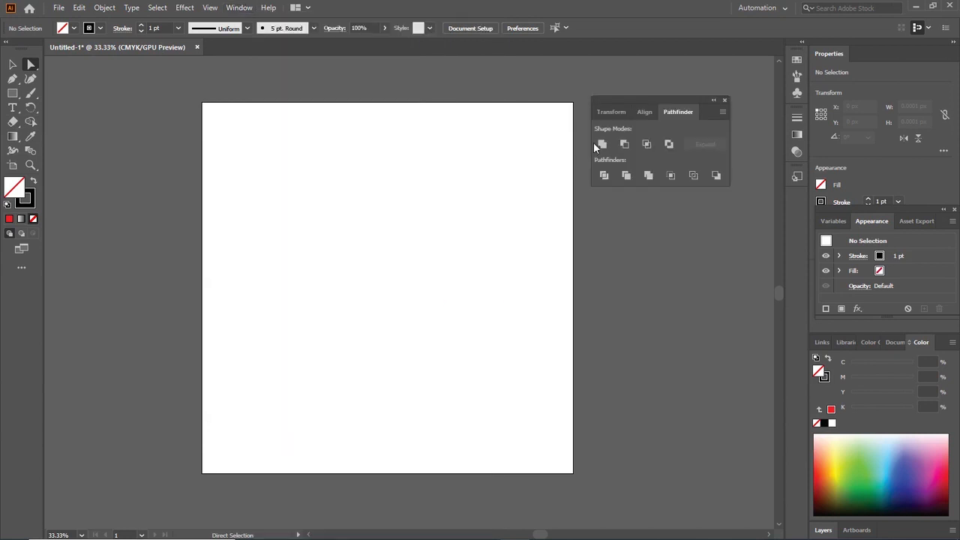
drag(629, 97, 640, 93)
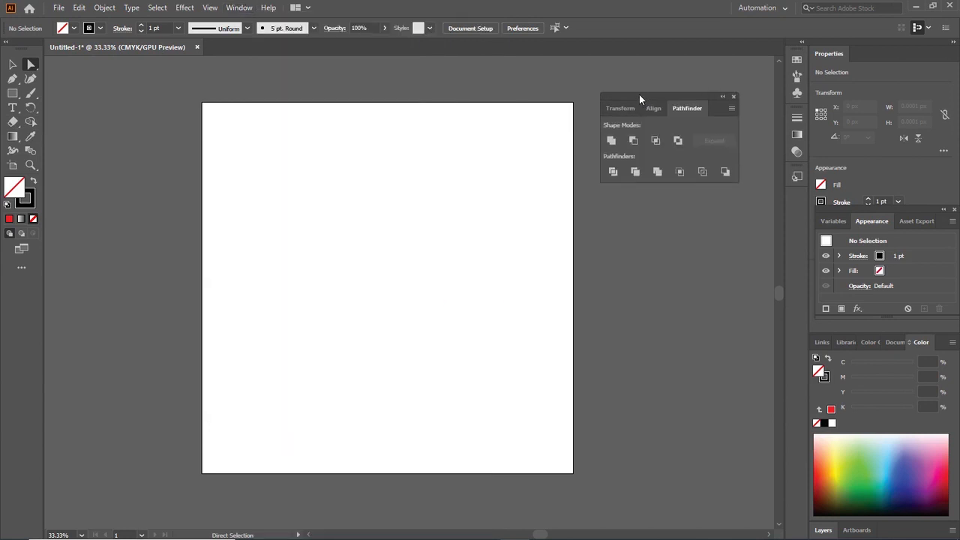
Draw a square about 254 px wide and place it near the artboard's upper-left corner
click(12, 94)
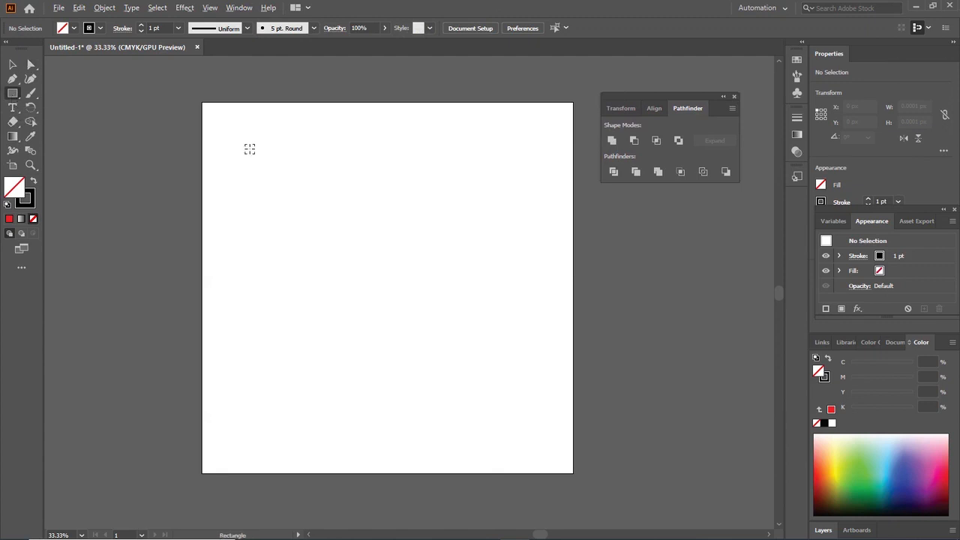
mouse_move(245, 144)
mouse_down()
mouse_move(274, 183)
mouse_move(291, 189)
mouse_up()
click(12, 65)
drag(290, 139, 307, 156)
click(355, 185)
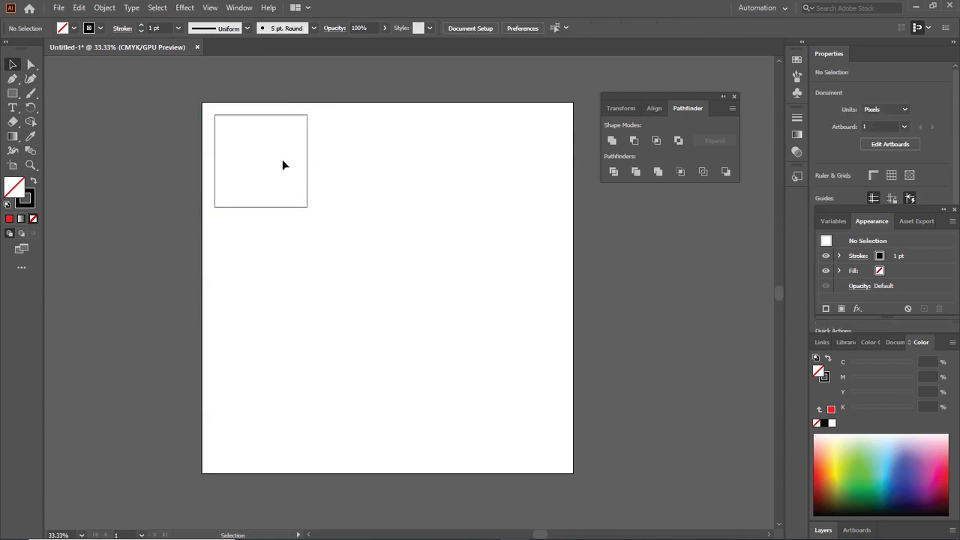
click(308, 155)
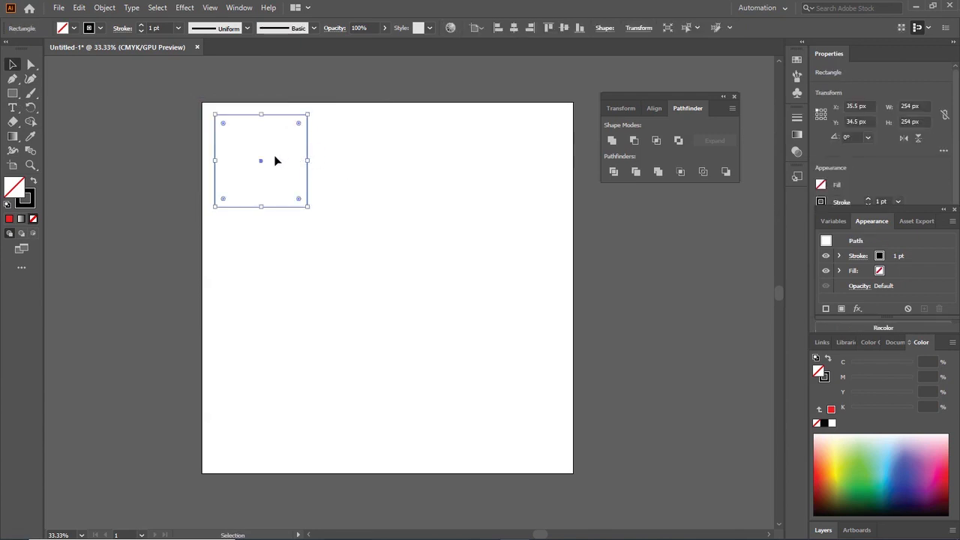
Duplicate the square diagonally down and to the right, so the copy's corner starts at the original's centre
drag(309, 153, 357, 205)
click(398, 200)
key(a)
key(v)
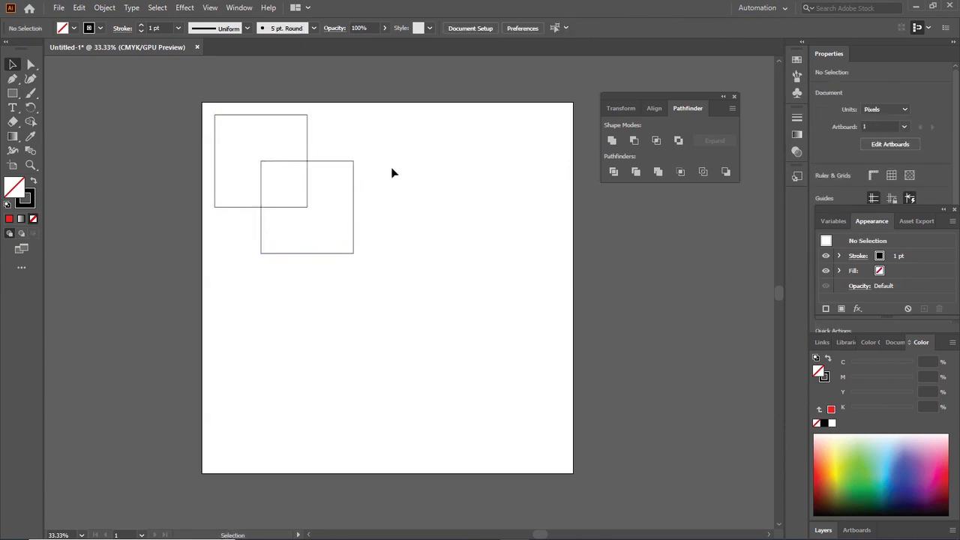
Repeat the diagonal duplication four more times to build a chain of six overlapping squares
click(343, 166)
key(ctrl+d)
key(ctrl+d)
key(ctrl+d)
key(ctrl+d)
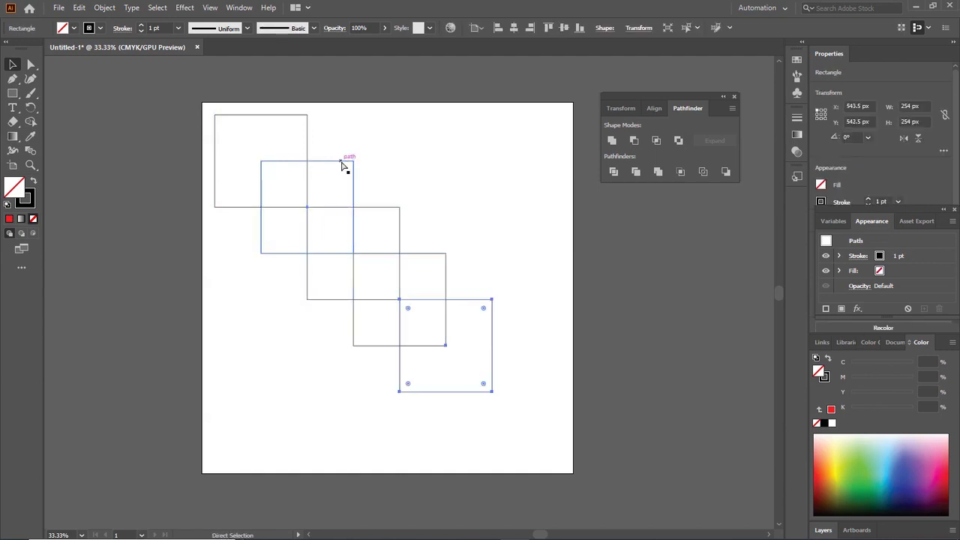
click(395, 191)
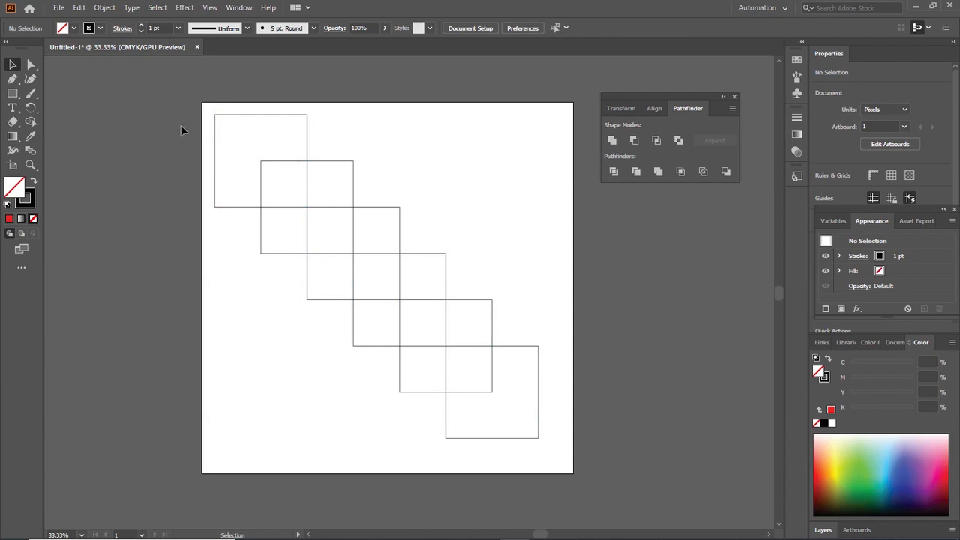
Try uniting all six overlapping squares with the Pathfinder Unite mode, and undo it
drag(209, 107, 555, 447)
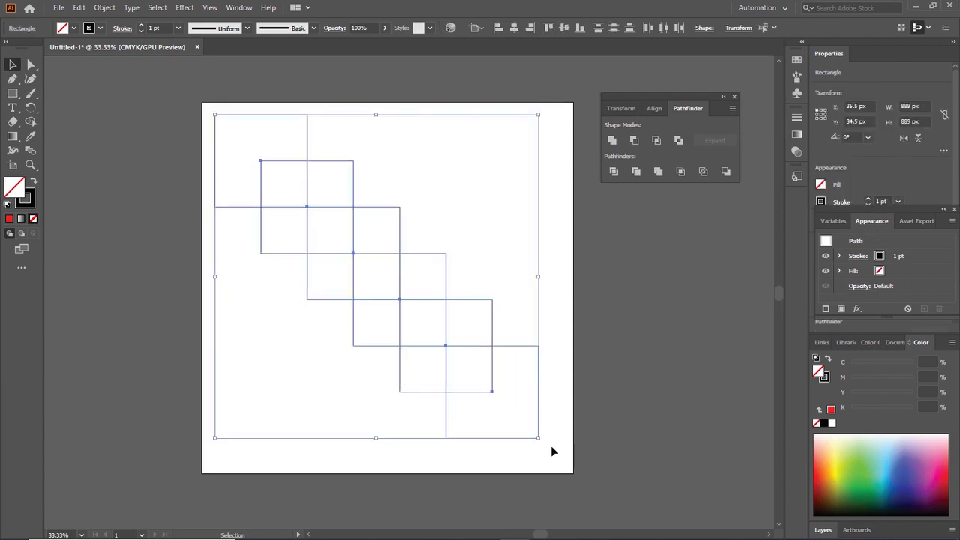
click(612, 142)
click(555, 203)
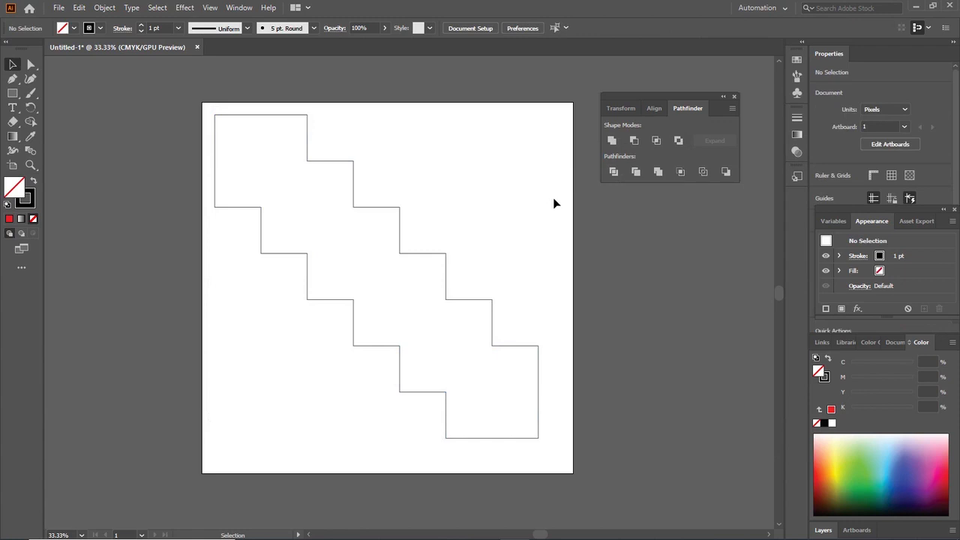
key(a)
key(ctrl+z)
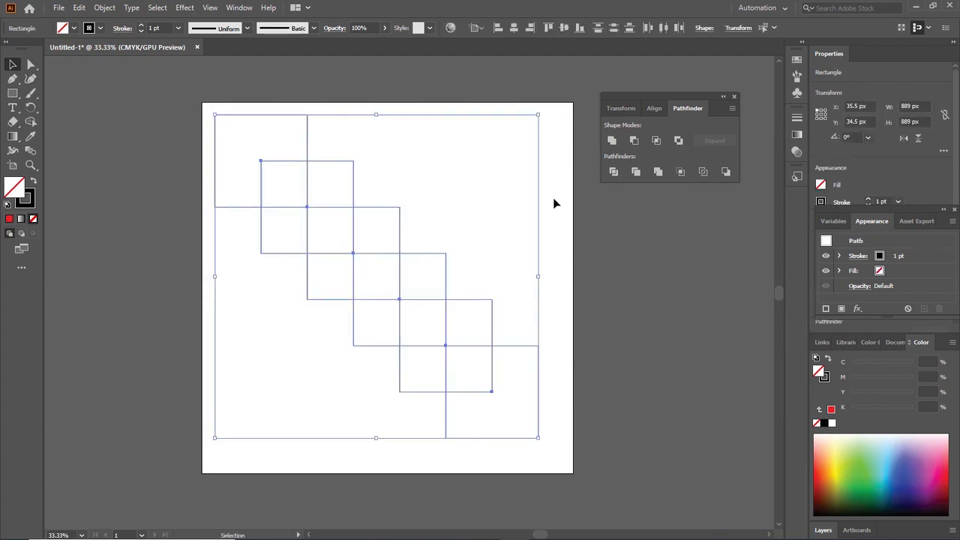
click(552, 197)
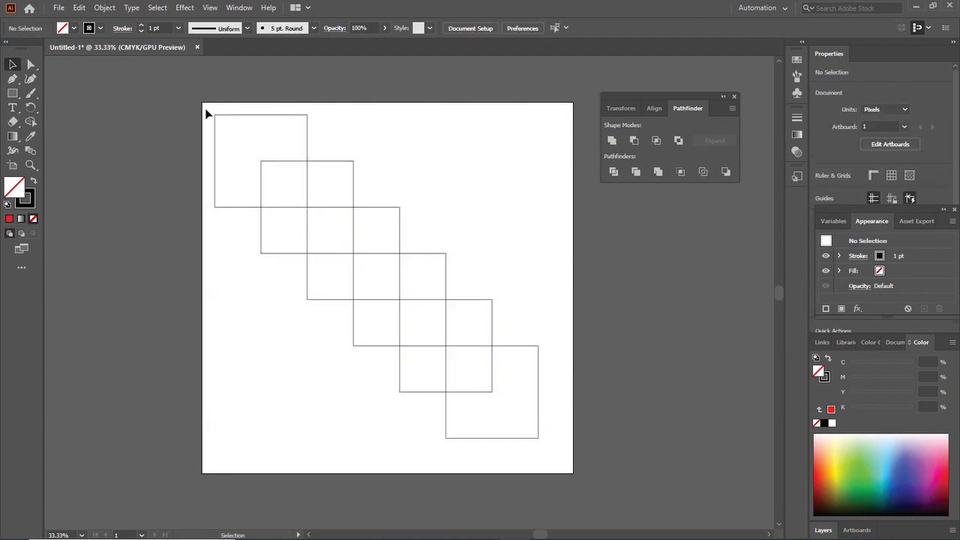
Try merging the chain of squares with Shape Builder along the diagonal, and undo the merge
drag(206, 109, 543, 436)
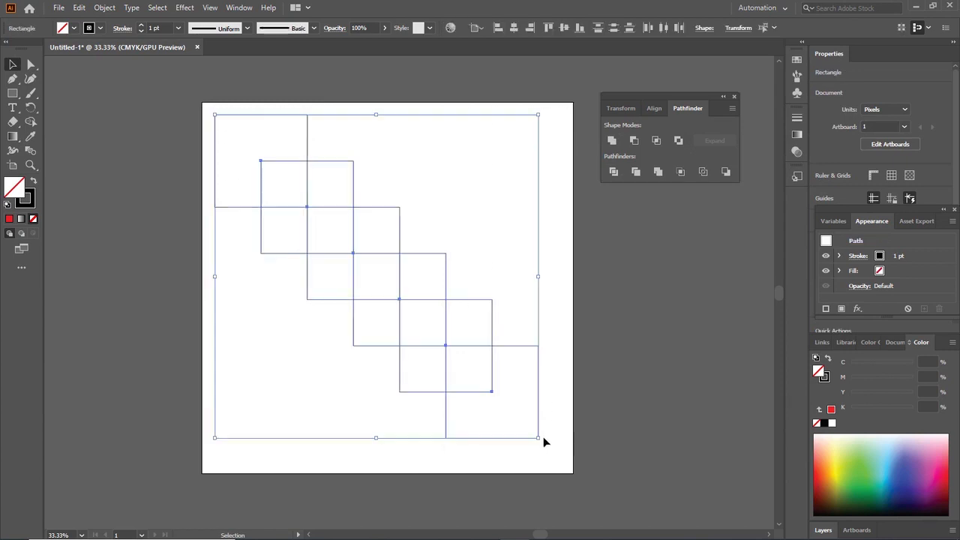
click(28, 124)
drag(241, 138, 408, 316)
drag(431, 346, 505, 404)
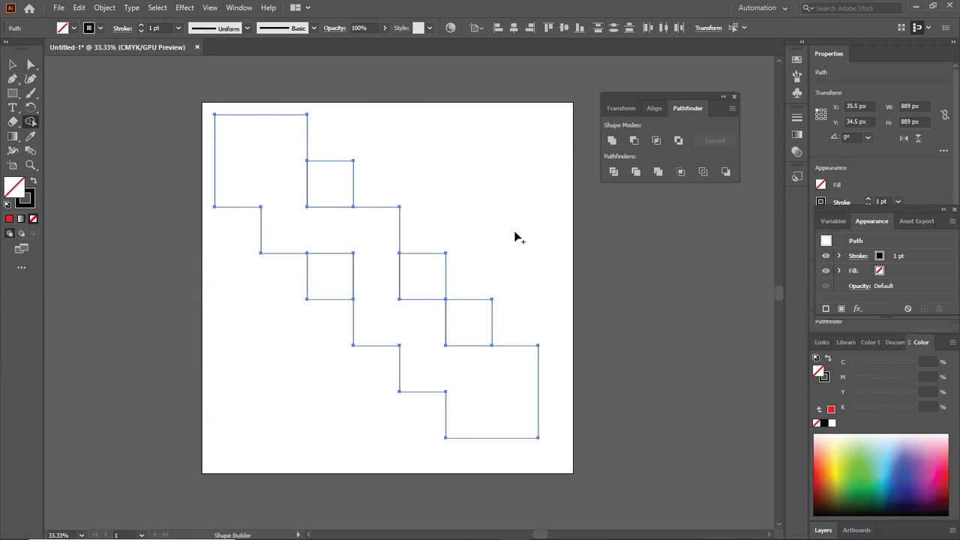
key(ctrl+z)
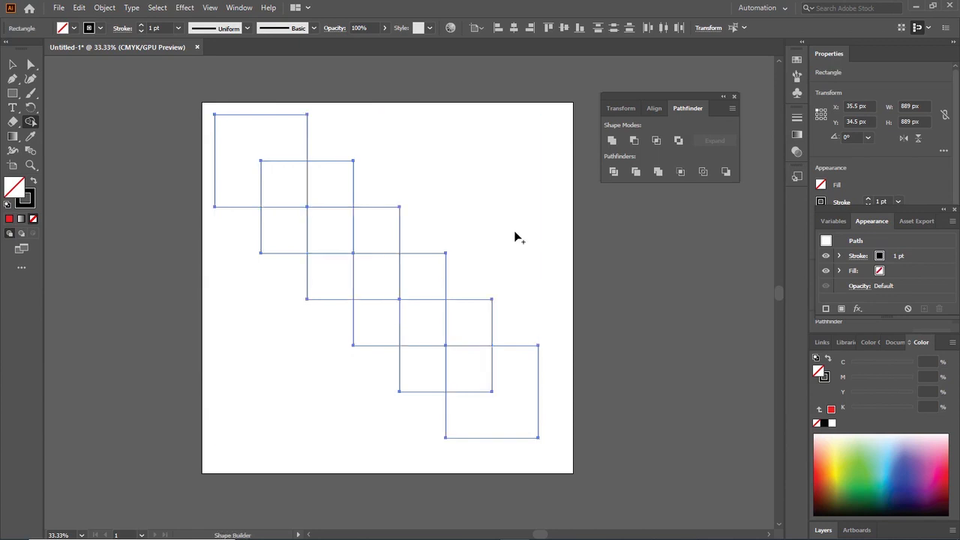
Merge every region of the six squares into one stair-shaped outline with Shape Builder, undo it and clear the selection
mouse_move(244, 139)
mouse_down()
mouse_move(270, 153)
mouse_move(338, 243)
mouse_move(296, 233)
mouse_move(347, 256)
mouse_move(340, 275)
mouse_move(382, 275)
mouse_move(377, 236)
mouse_move(416, 289)
mouse_move(389, 324)
mouse_up()
mouse_move(456, 342)
mouse_down()
mouse_move(429, 366)
mouse_move(498, 396)
mouse_up()
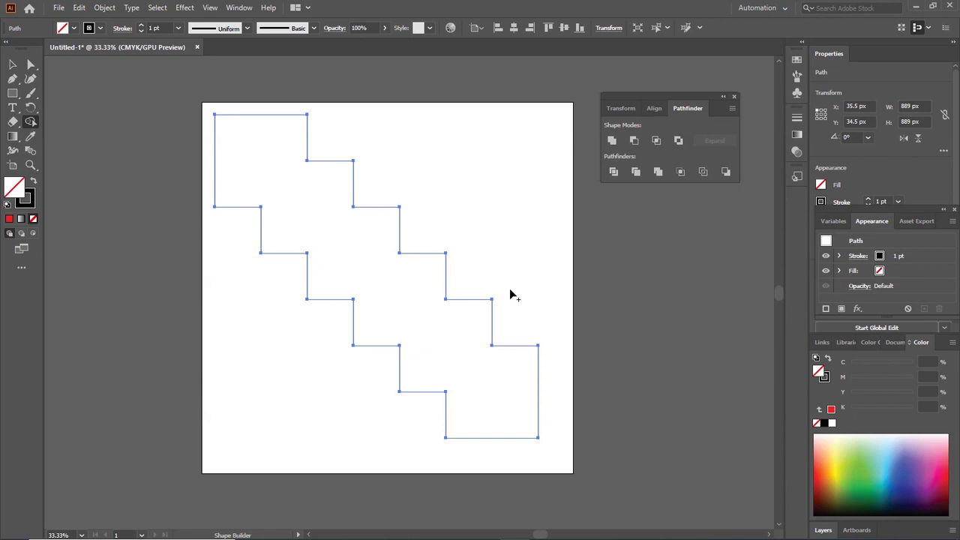
key(ctrl+z)
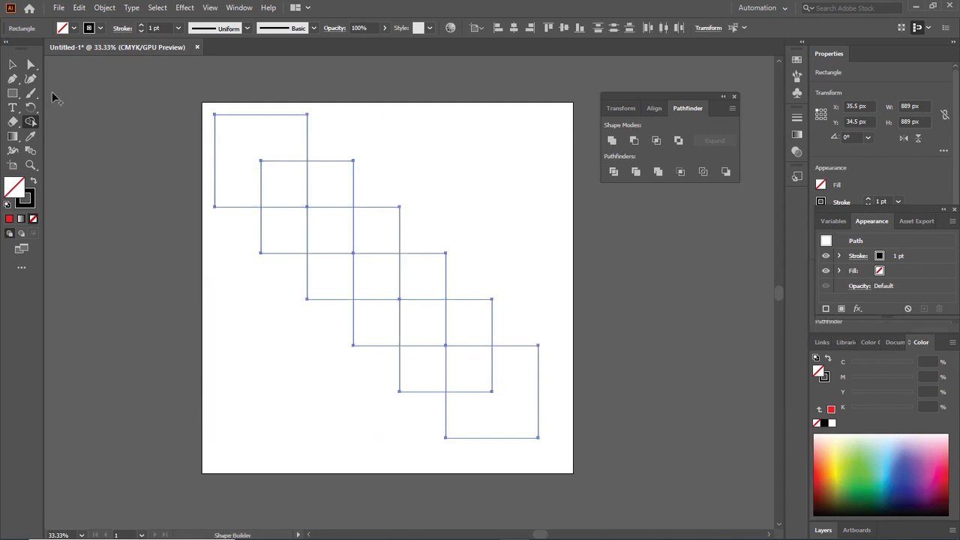
click(12, 66)
click(498, 157)
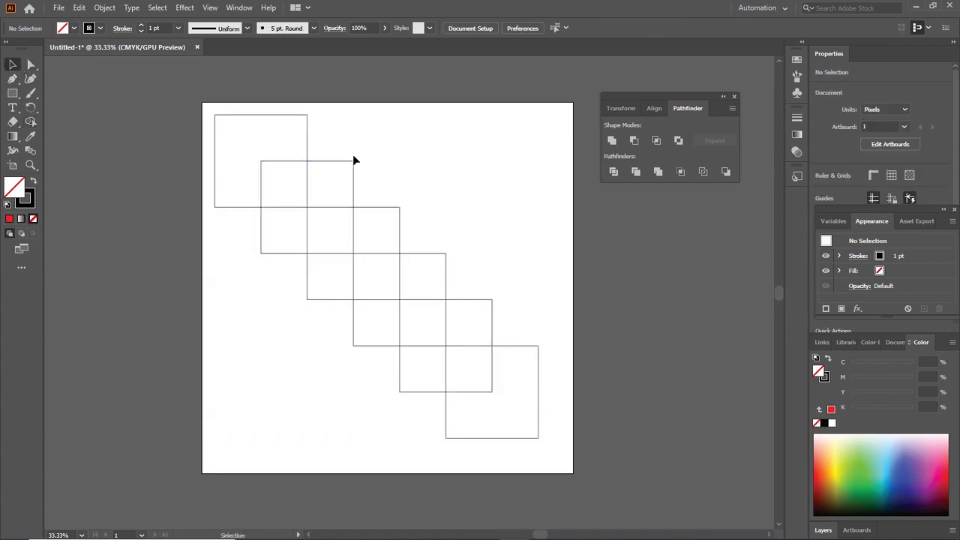
Fill the second square from the upper left of the chain with red
click(338, 159)
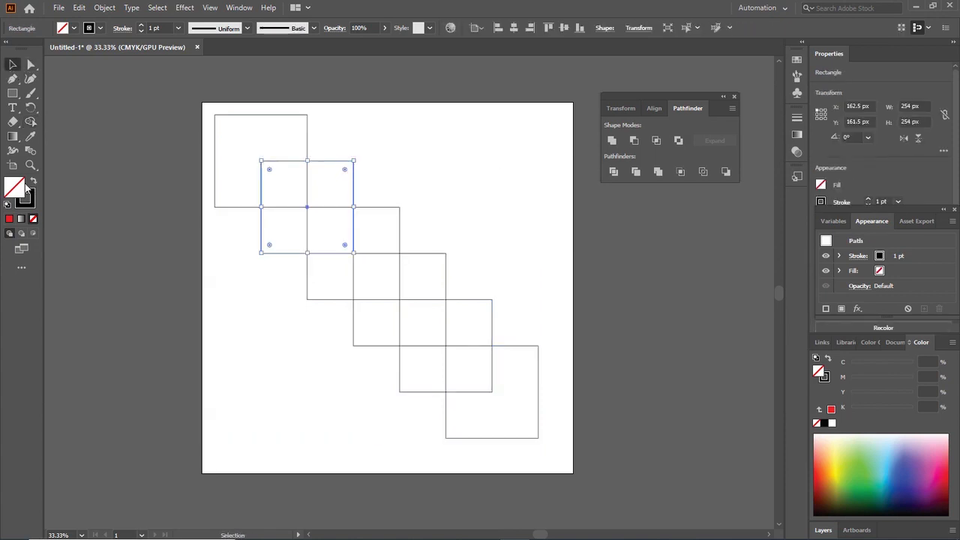
click(9, 218)
click(283, 271)
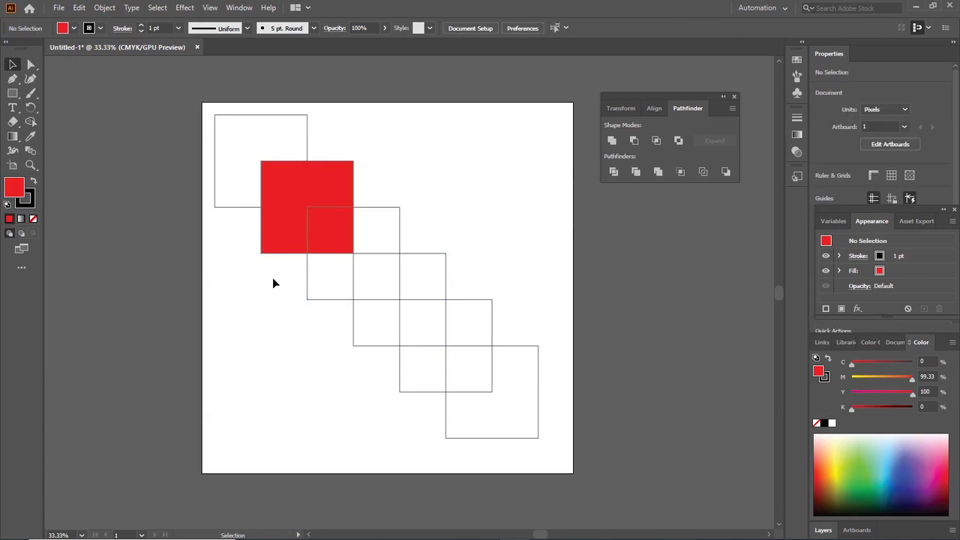
Fill the third square in the chain with blue (0600ff)
click(393, 210)
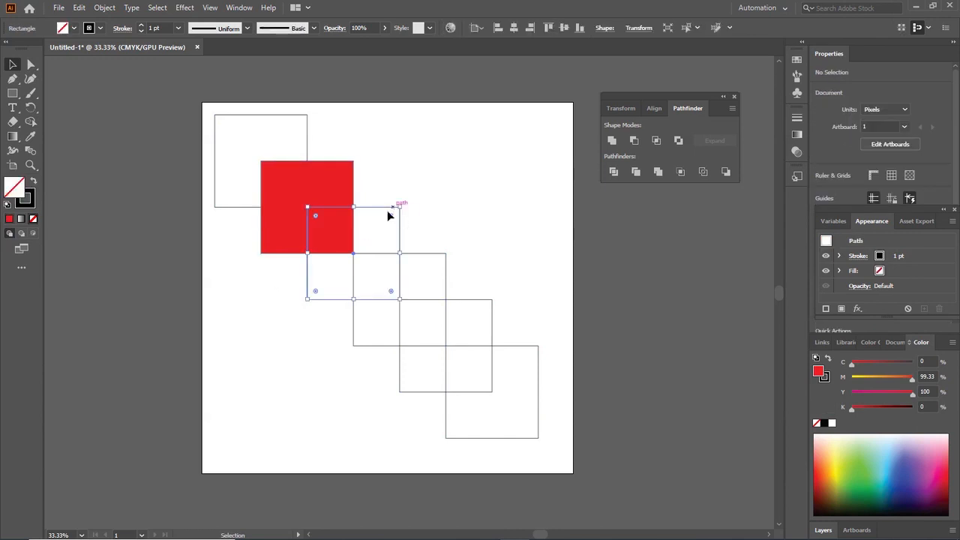
click(9, 219)
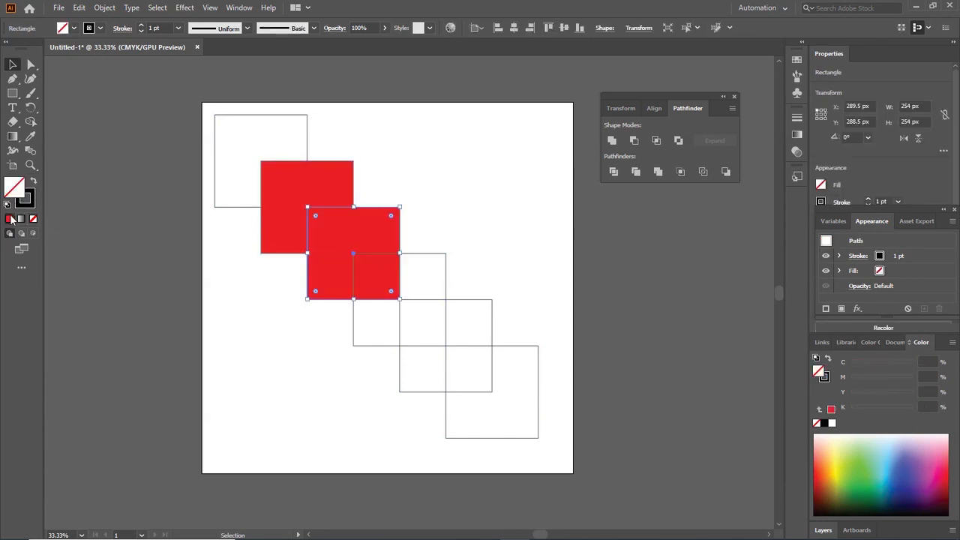
double_click(14, 188)
click(208, 230)
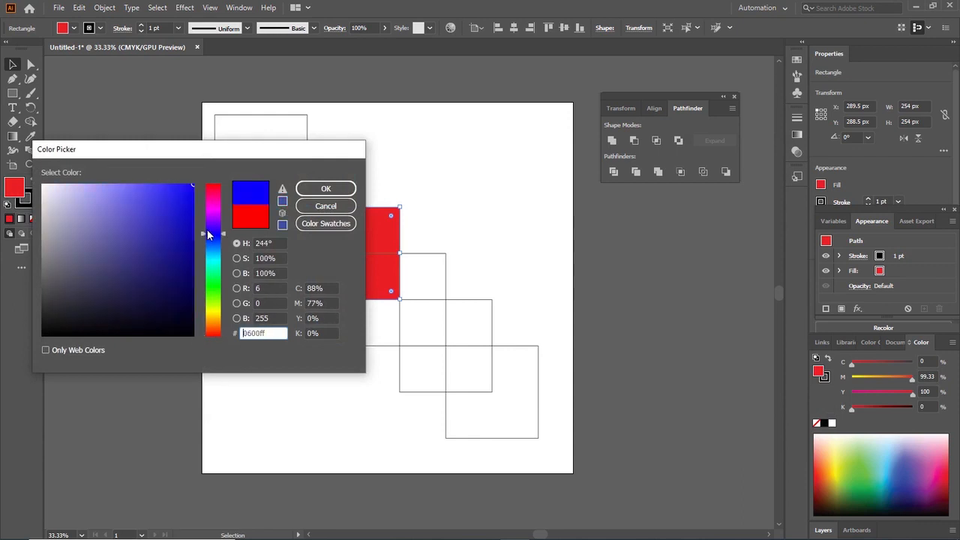
click(346, 190)
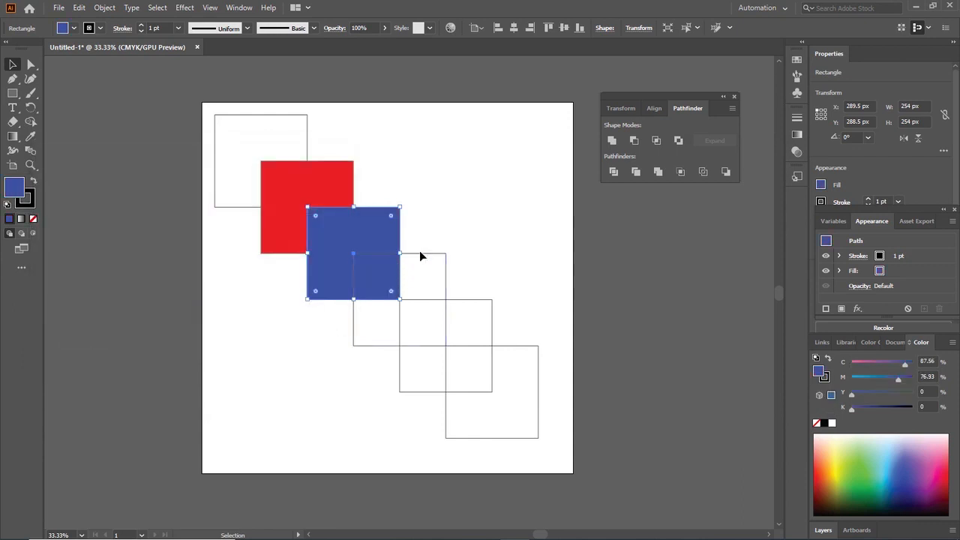
Fill the fourth square in the chain with green (00ff24)
click(419, 253)
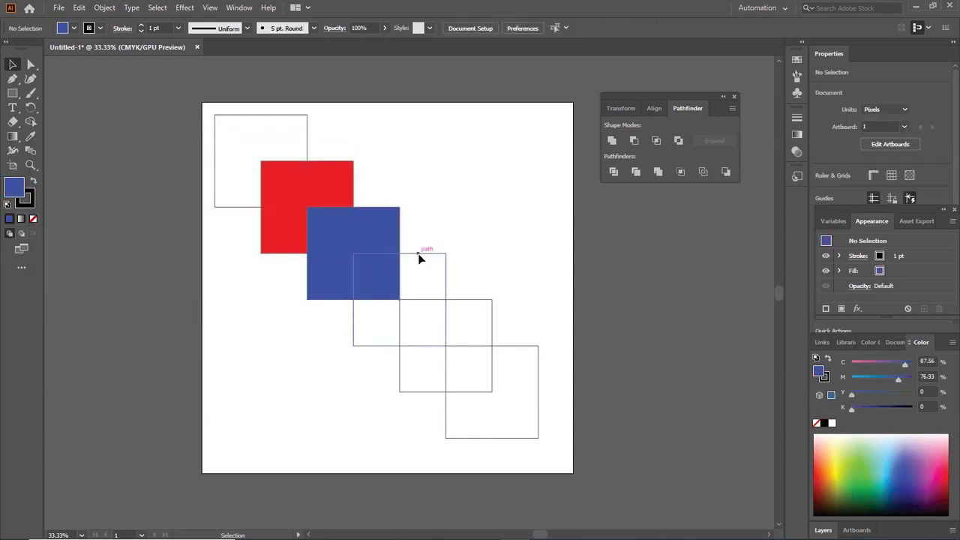
click(9, 219)
double_click(14, 188)
click(214, 282)
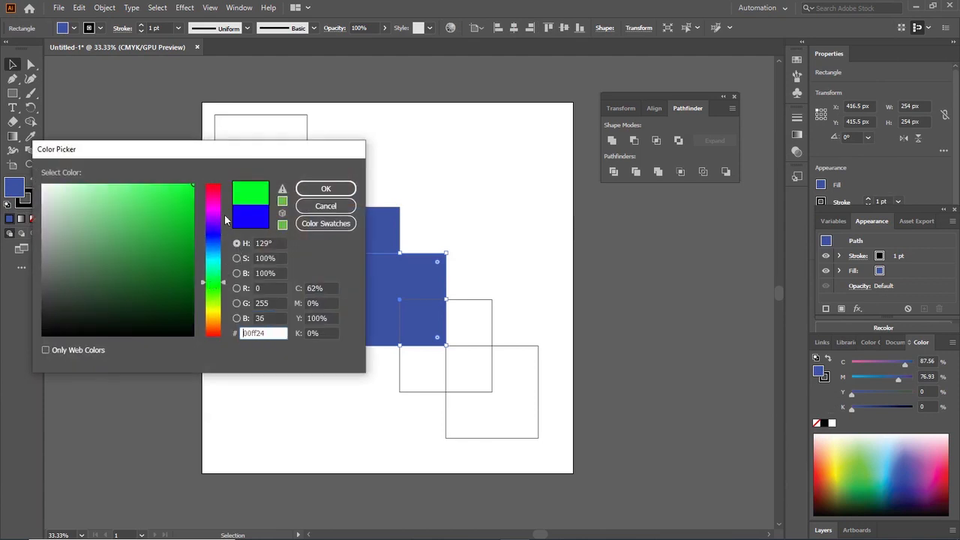
click(333, 189)
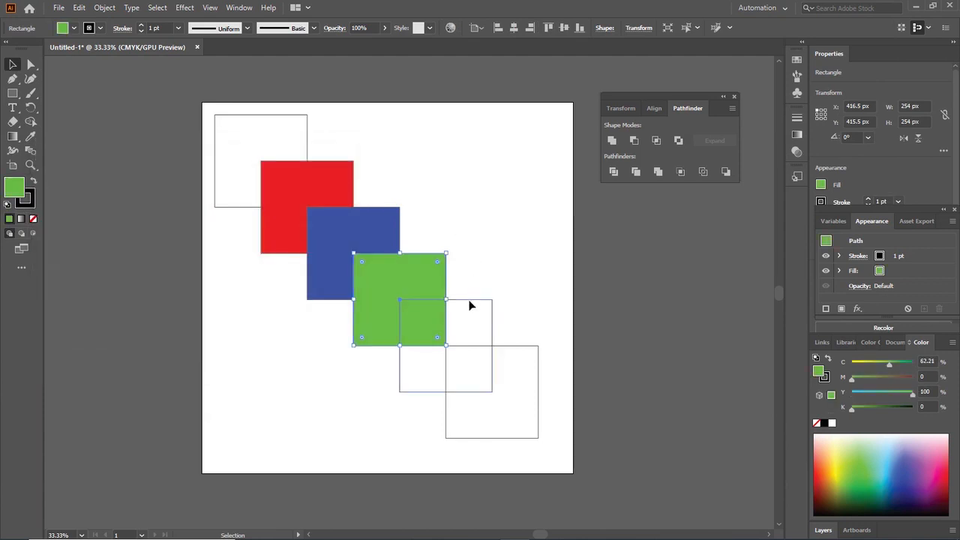
Fill the fifth square in the chain with yellow (f9ff00) and clear the selection
click(470, 299)
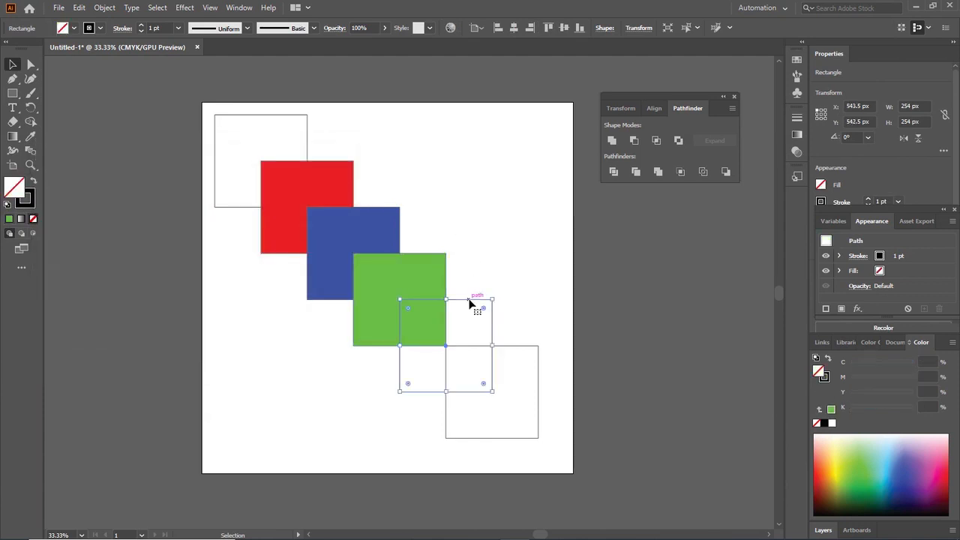
click(9, 218)
double_click(15, 192)
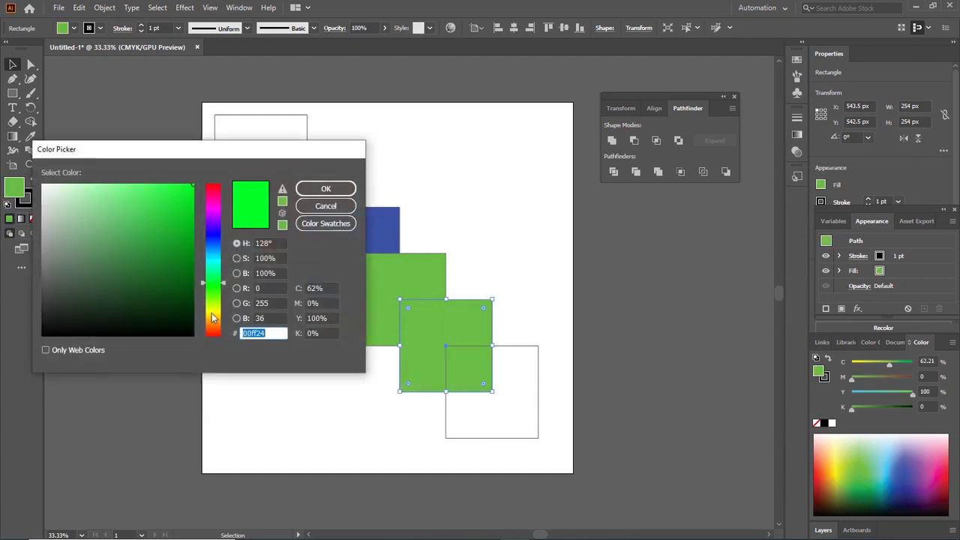
click(213, 310)
click(325, 188)
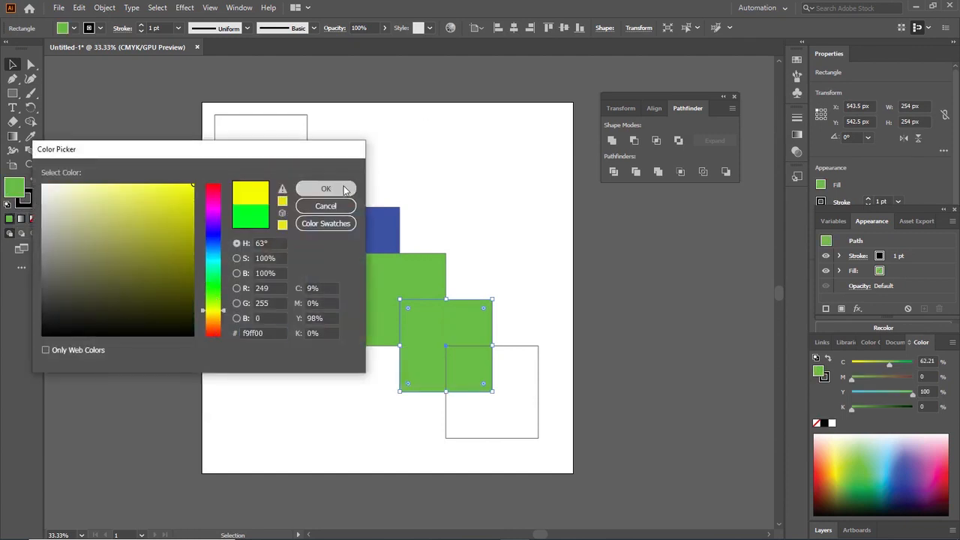
click(435, 153)
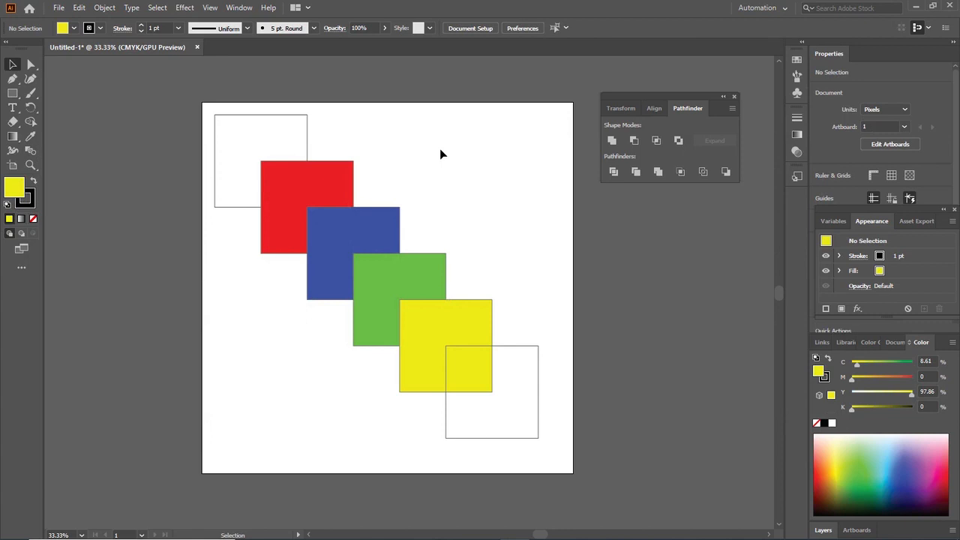
Try the Pathfinder Unite mode on the whole chain of coloured and unfilled squares, and undo it
drag(209, 108, 548, 435)
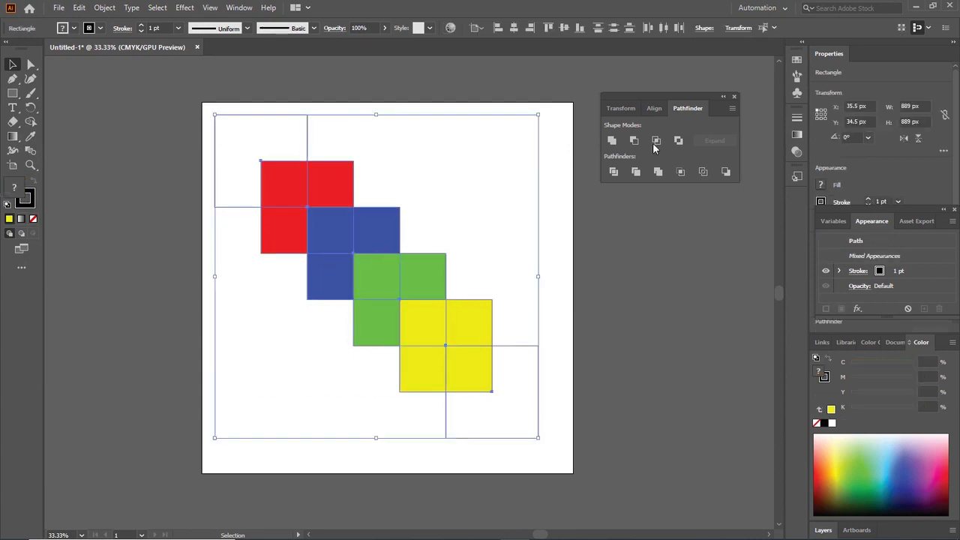
click(612, 140)
click(497, 189)
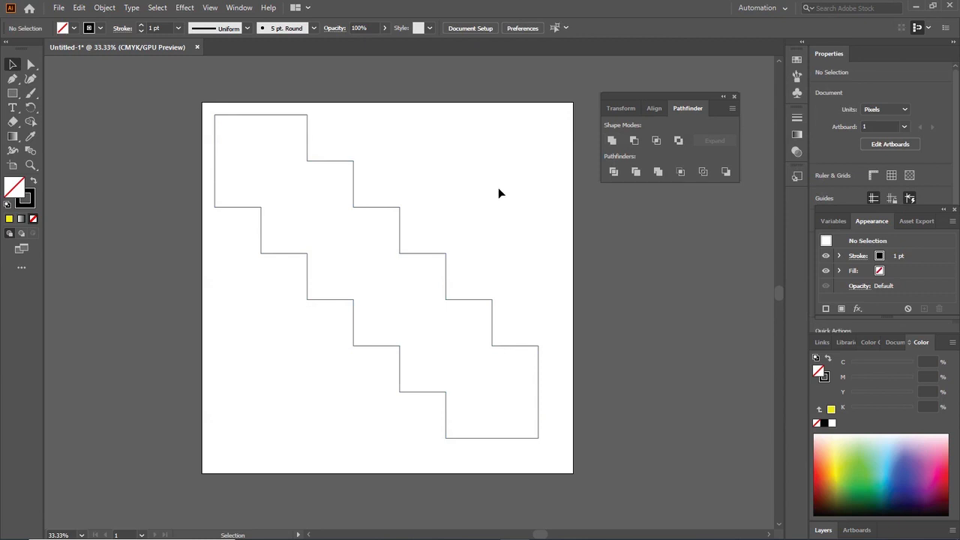
key(a)
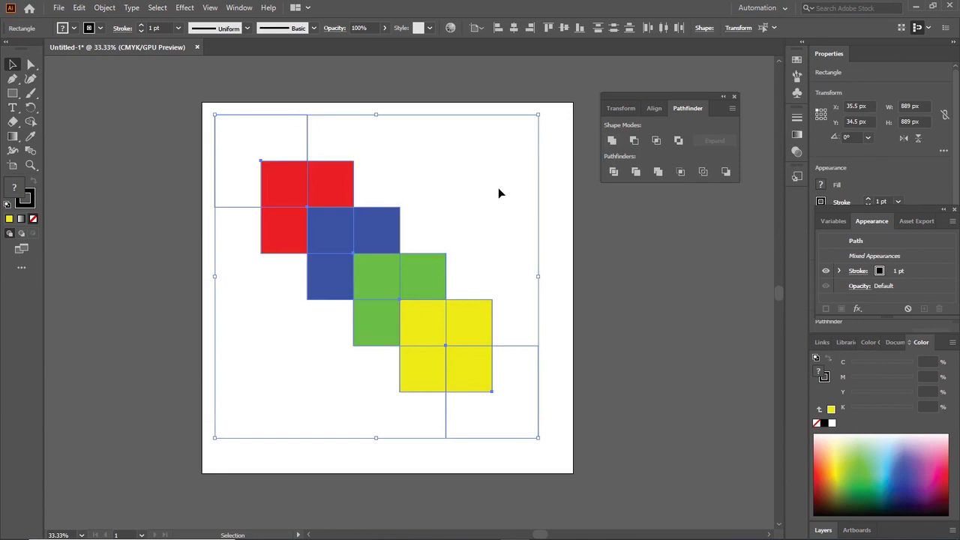
Try merging the chain of coloured and unfilled squares into one shape with the Shape Builder tool
click(30, 121)
drag(234, 141, 310, 211)
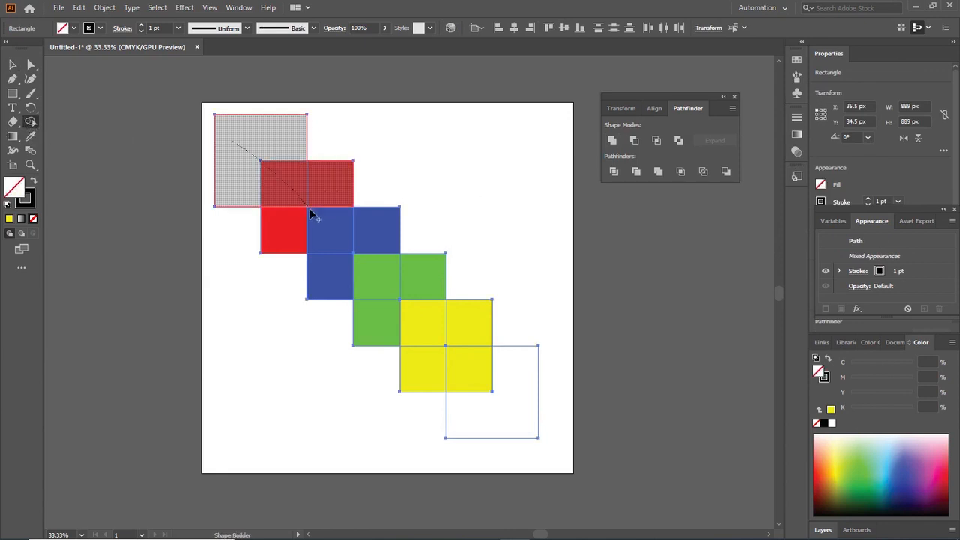
mouse_move(335, 244)
mouse_down()
mouse_move(456, 342)
mouse_move(464, 361)
mouse_move(419, 375)
mouse_move(424, 291)
mouse_move(410, 264)
mouse_move(317, 203)
mouse_move(311, 182)
mouse_move(285, 224)
mouse_up()
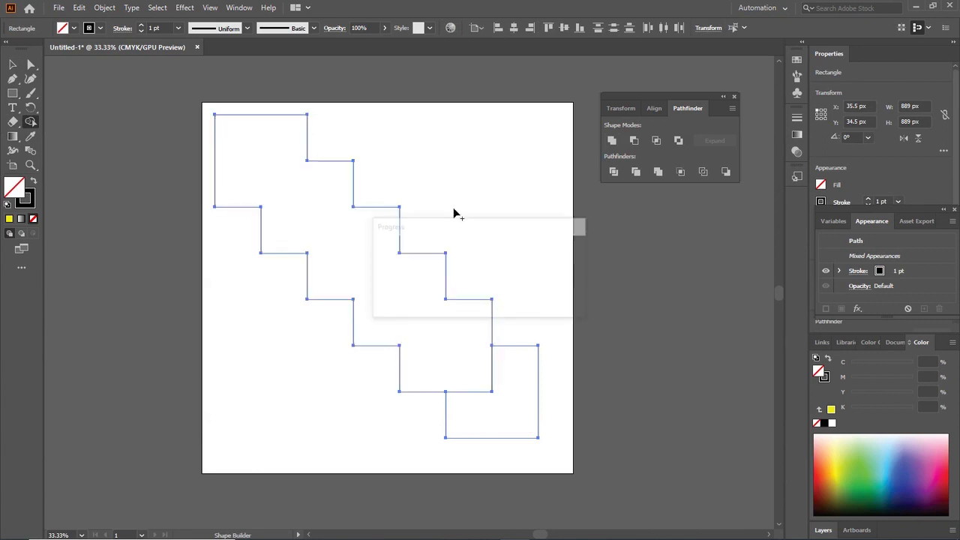
drag(471, 356, 524, 402)
Undo the Shape Builder merges and the yellow, green, blue and red fills of the inner squares
key(ctrl+z)
key(ctrl+z)
key(ctrl+z)
key(ctrl+z)
key(ctrl+z)
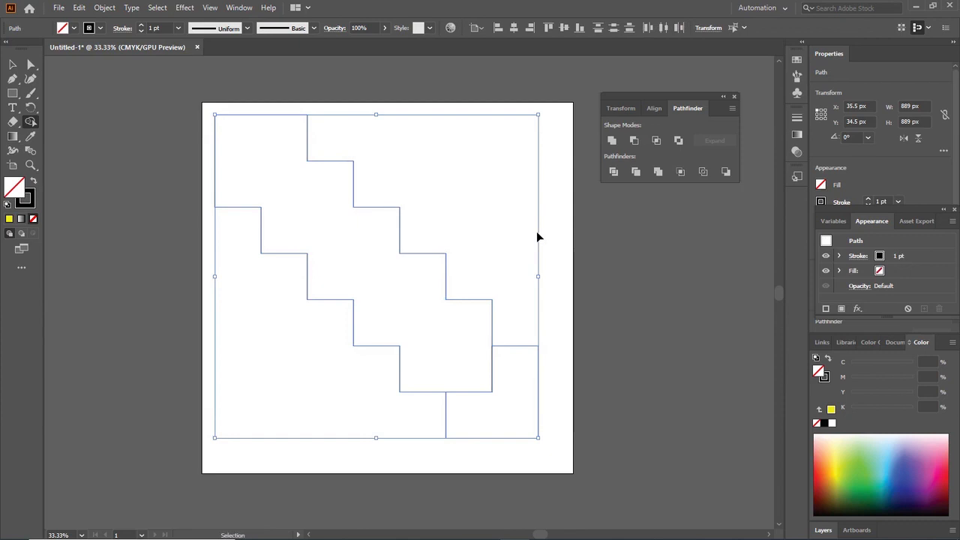
key(ctrl+z)
key(ctrl+z)
key(ctrl+z)
key(ctrl+z)
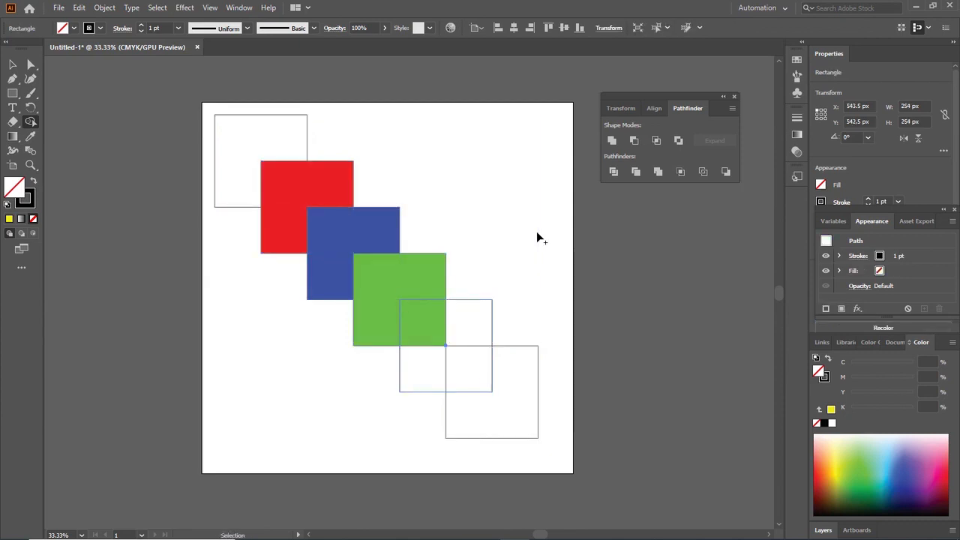
key(ctrl+z)
key(ctrl+z)
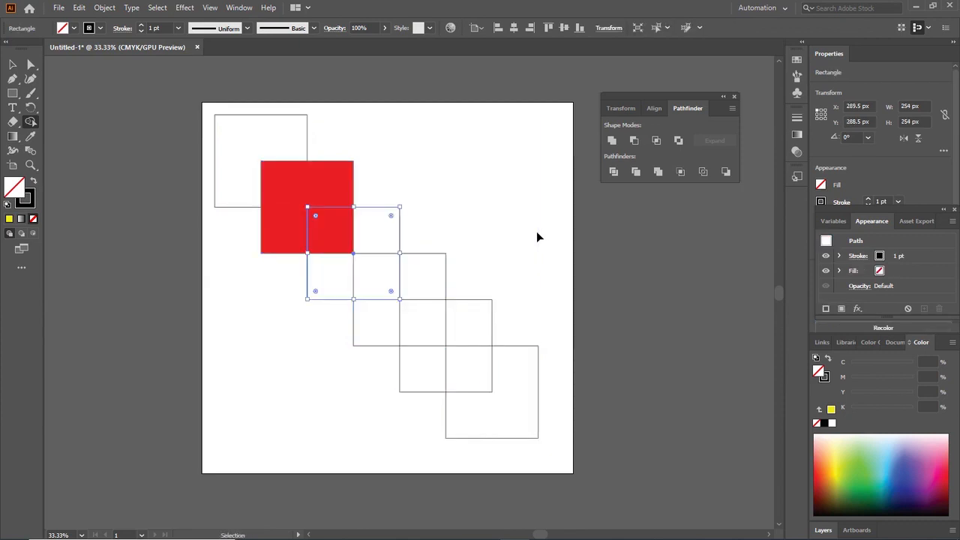
key(shift+m)
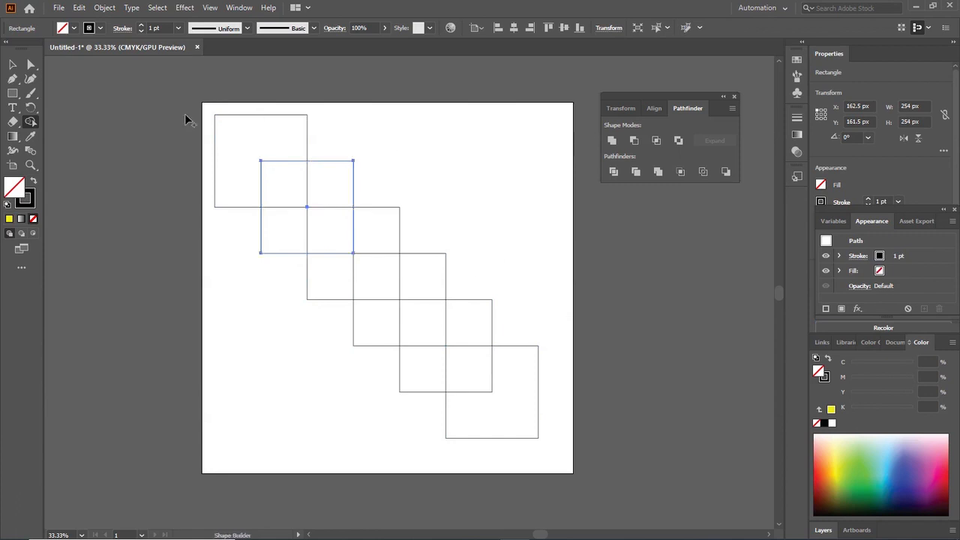
Try the Pathfinder Minus Front mode on the whole chain of unfilled squares, and undo it
key(v)
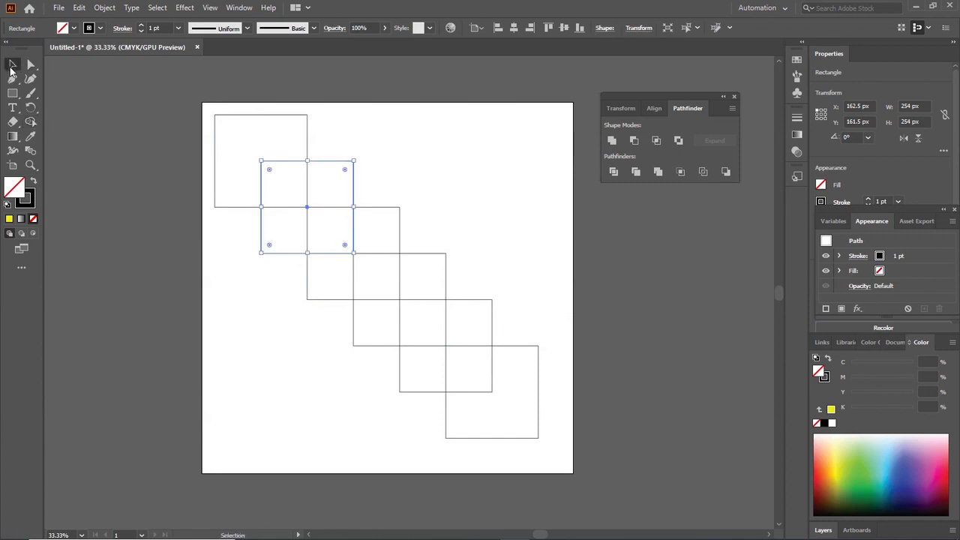
click(378, 150)
drag(210, 106, 541, 425)
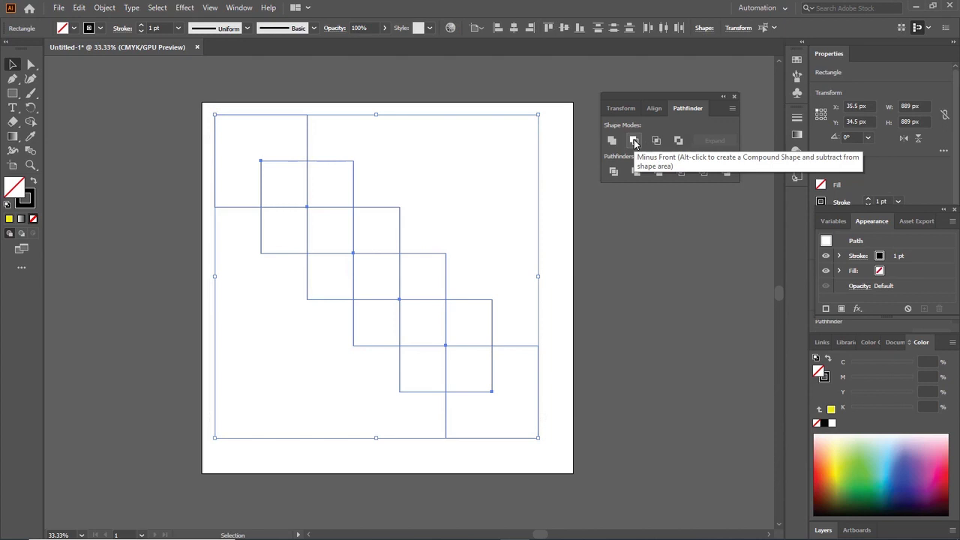
click(634, 141)
click(445, 242)
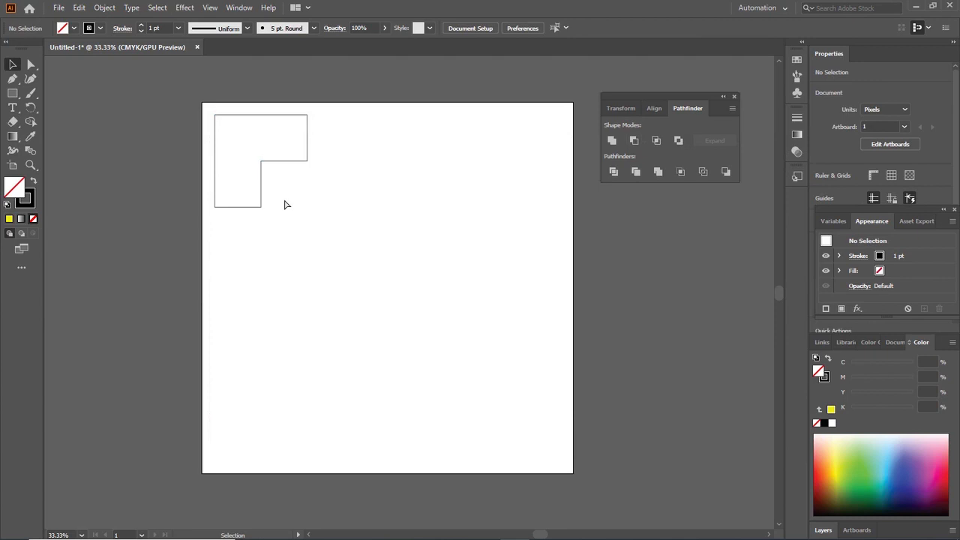
key(ctrl+z)
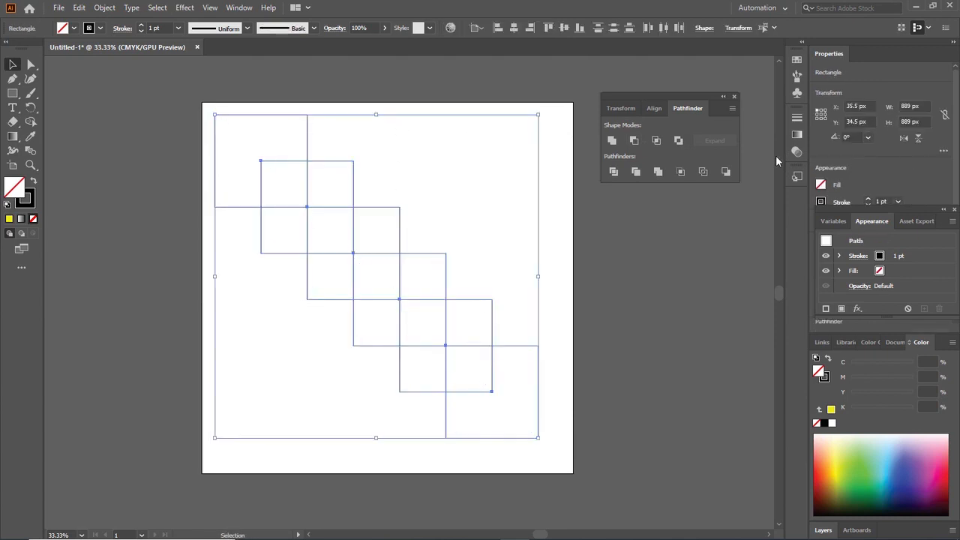
Try the Pathfinder Minus Back operation on the whole chain of squares, and undo it
click(725, 172)
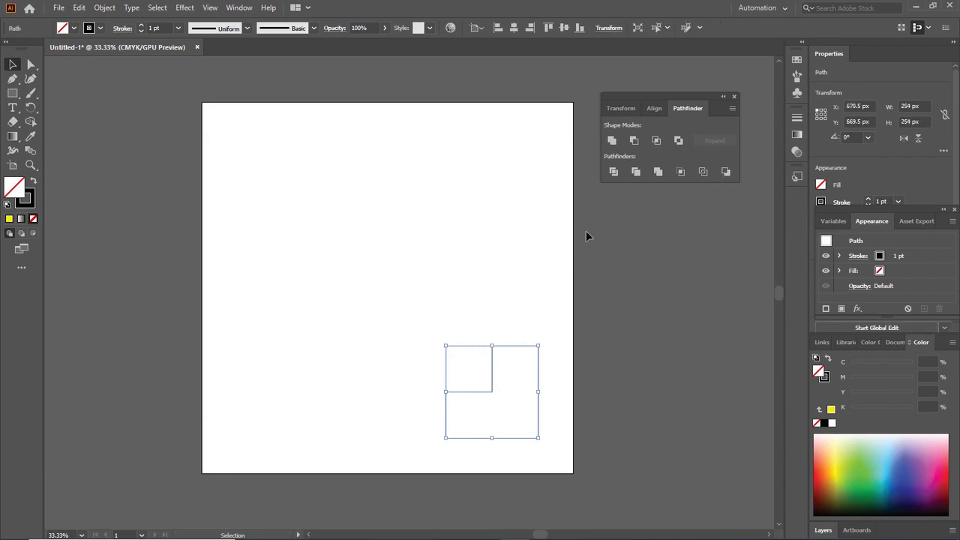
click(525, 254)
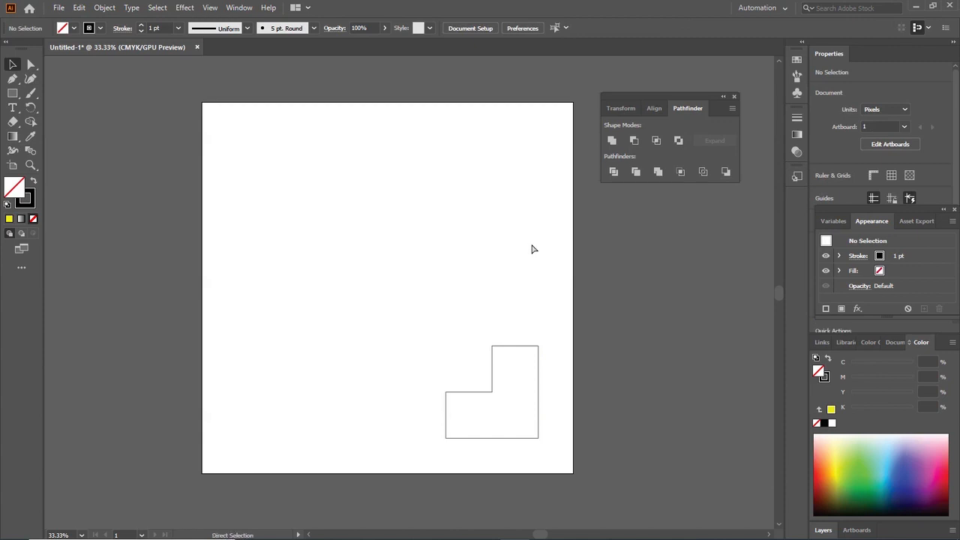
key(ctrl+z)
key(ctrl+z)
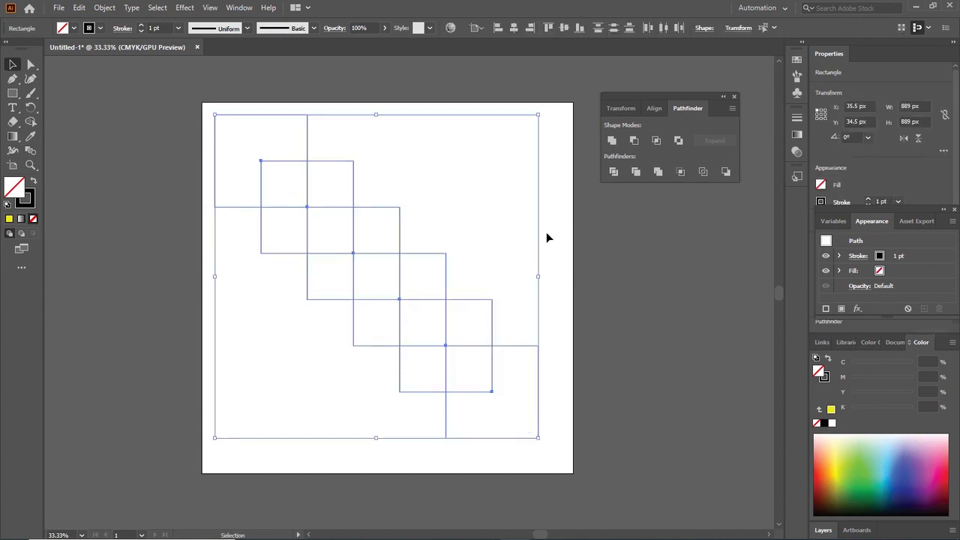
Try the Pathfinder Intersect mode on all six squares, dismiss the alert and clear the selection
click(525, 216)
drag(205, 113, 537, 456)
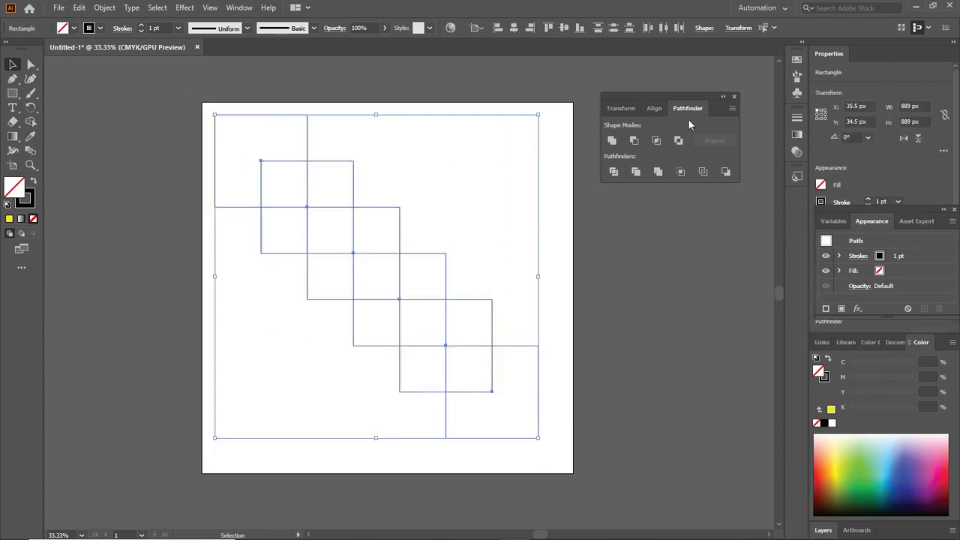
click(656, 141)
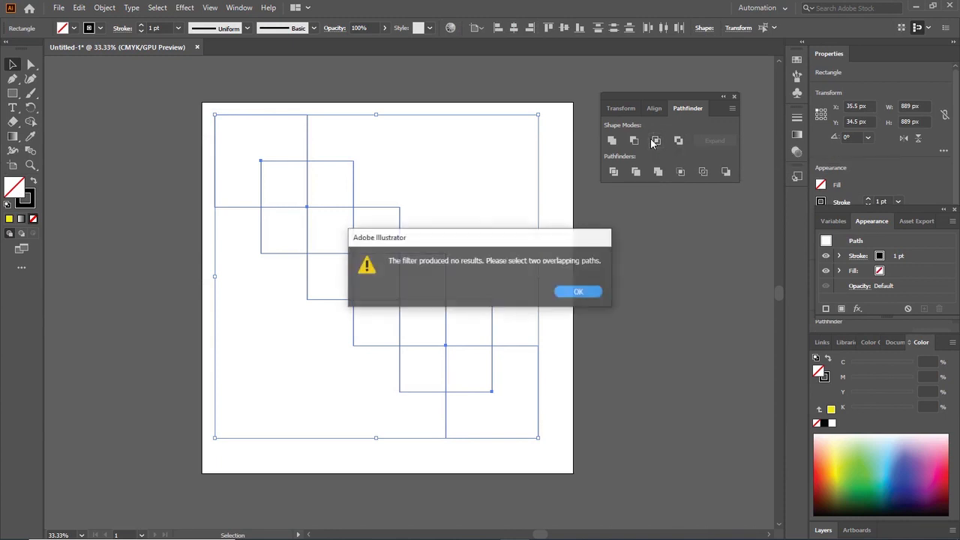
click(576, 294)
click(530, 198)
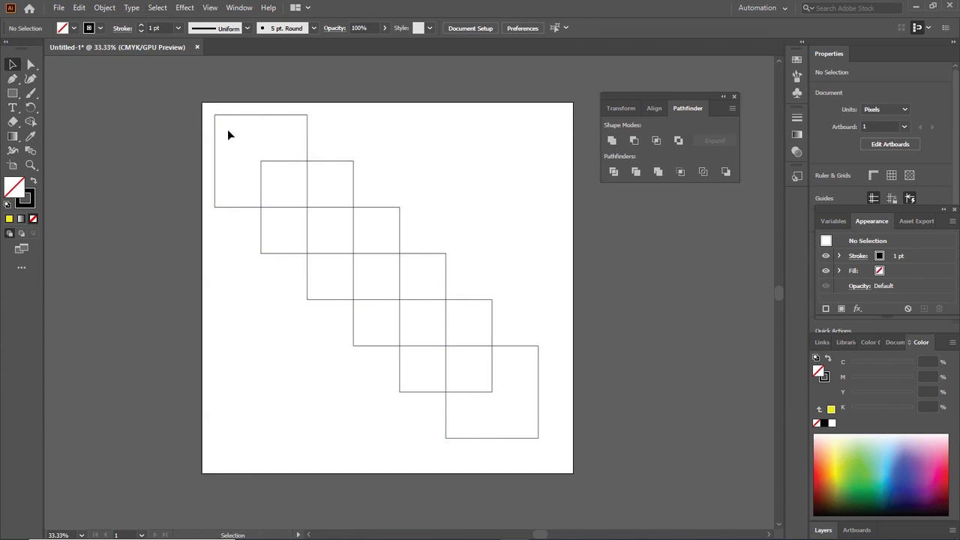
Apply the Pathfinder Intersect mode to only the first two squares of the chain and clear the selection
drag(207, 108, 297, 202)
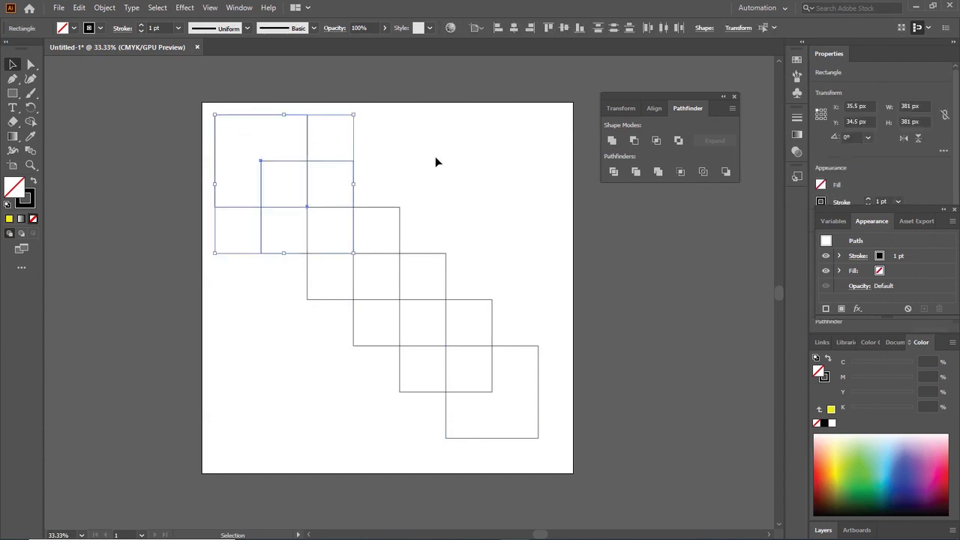
click(655, 143)
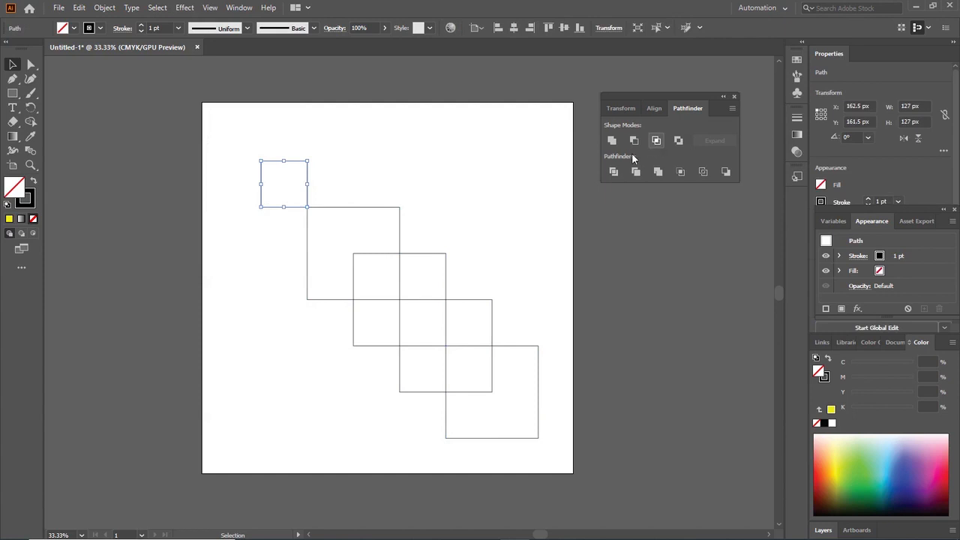
click(584, 163)
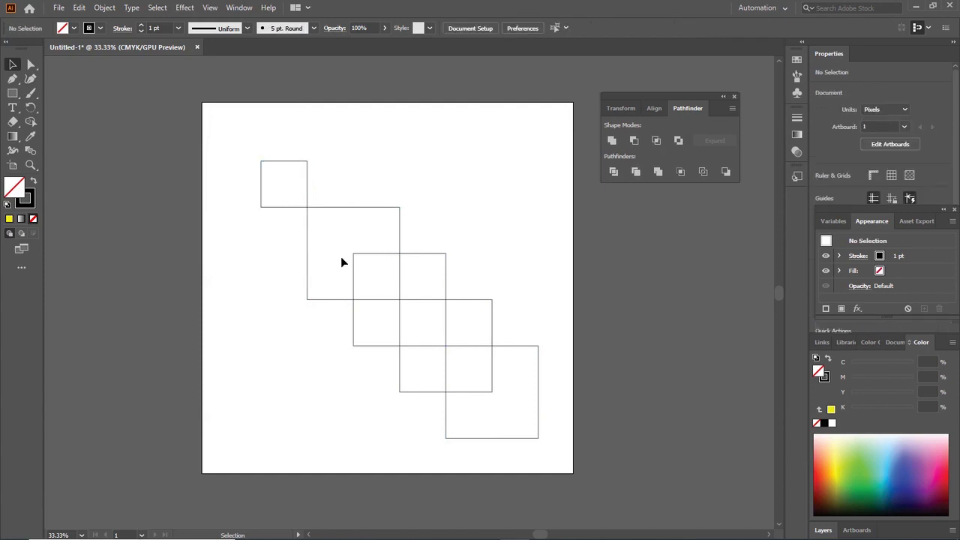
Try the Pathfinder Intersect mode on the third and fourth squares, and undo both pairs' intersections
drag(337, 190, 434, 329)
drag(463, 282, 340, 207)
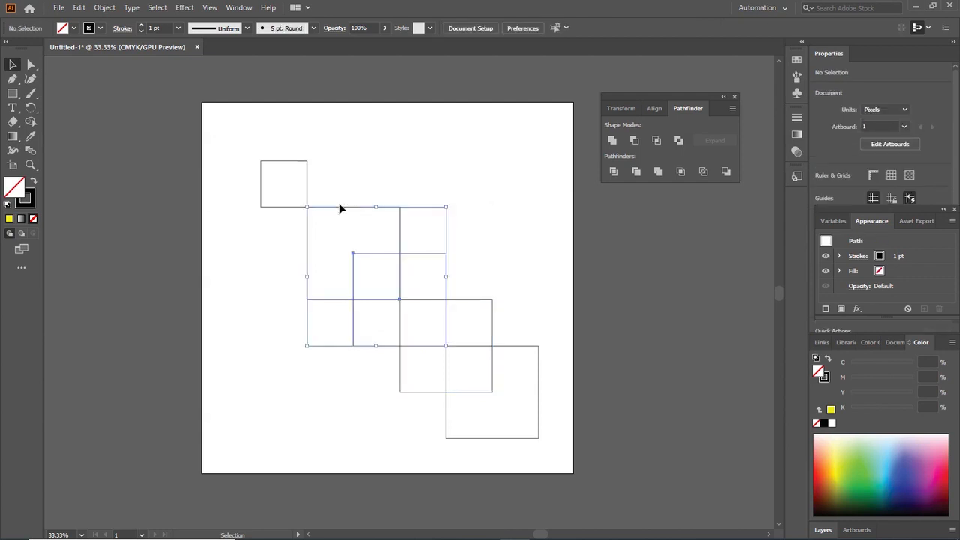
click(677, 141)
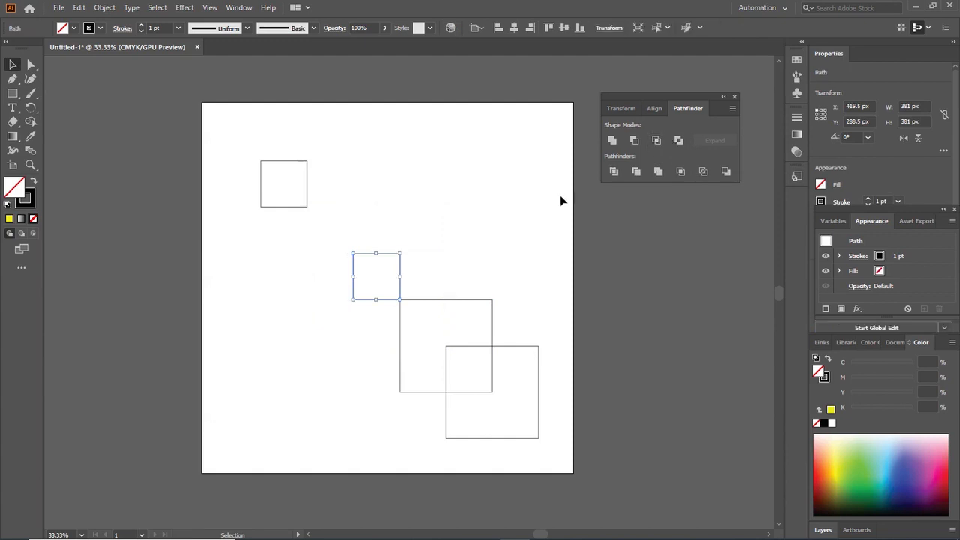
click(521, 217)
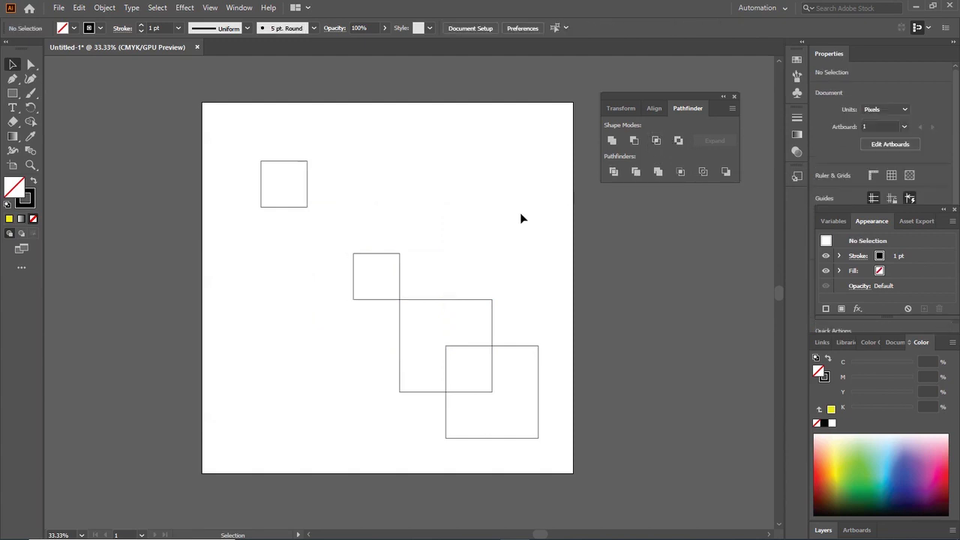
key(ctrl+z)
key(ctrl+z)
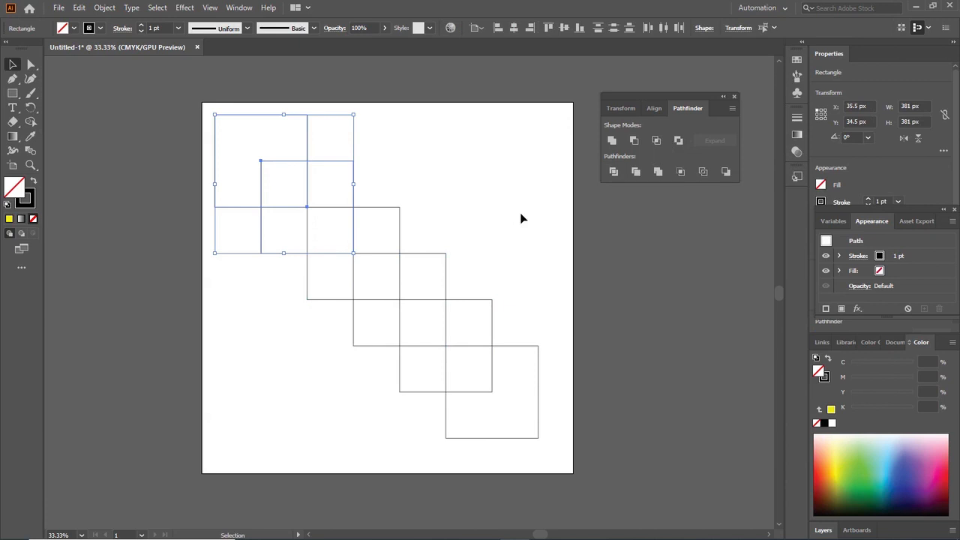
Apply the Pathfinder Exclude mode to only the first two squares of the chain and clear the selection
click(520, 212)
drag(206, 108, 326, 248)
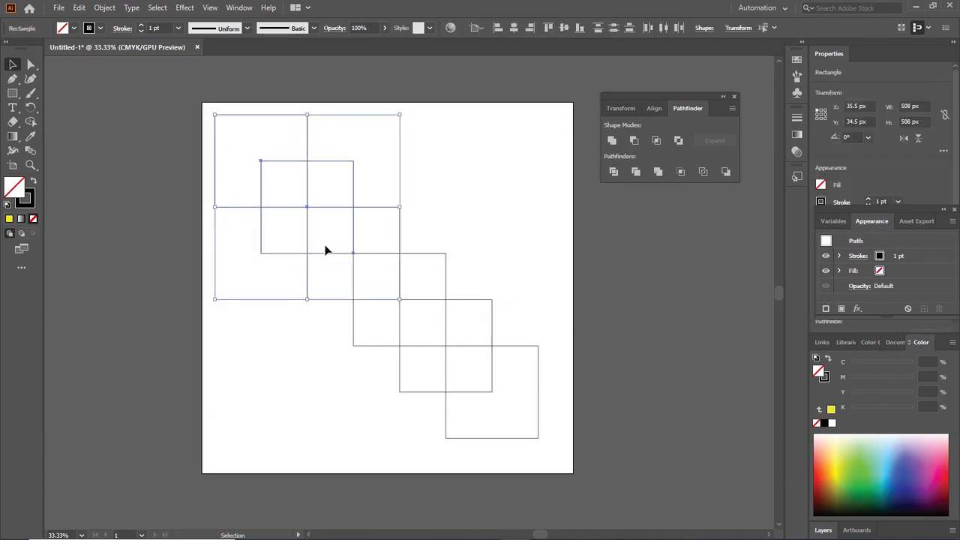
drag(234, 106, 341, 209)
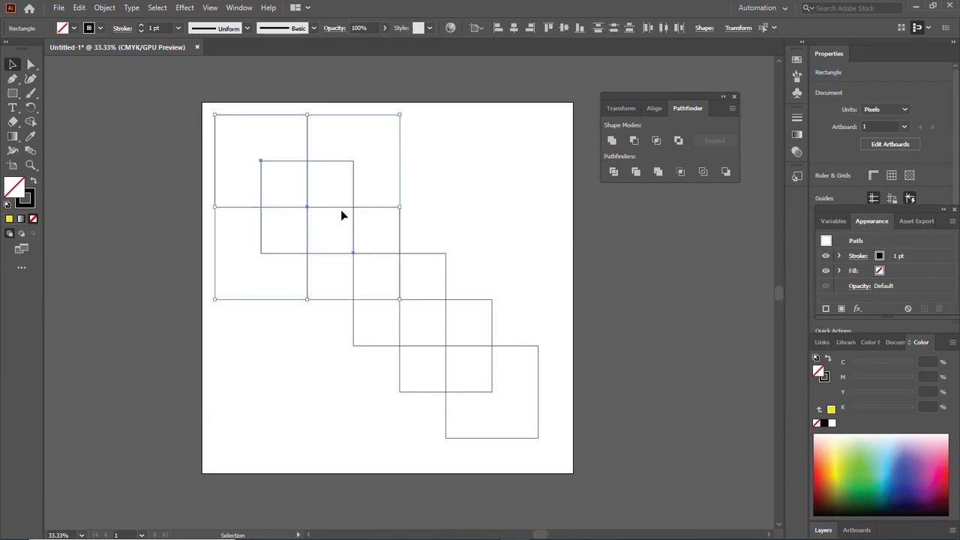
click(359, 213)
drag(252, 284, 231, 134)
click(363, 161)
drag(363, 167, 220, 155)
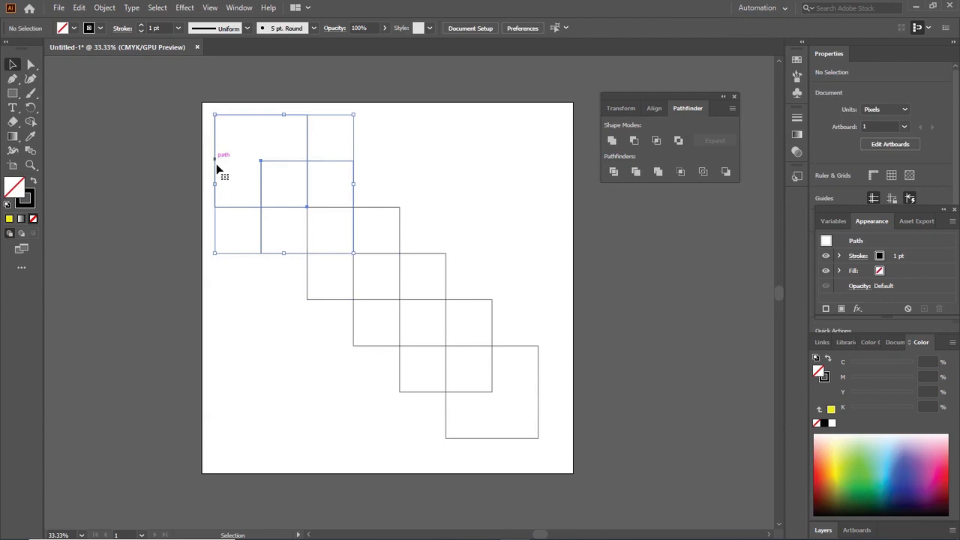
click(679, 141)
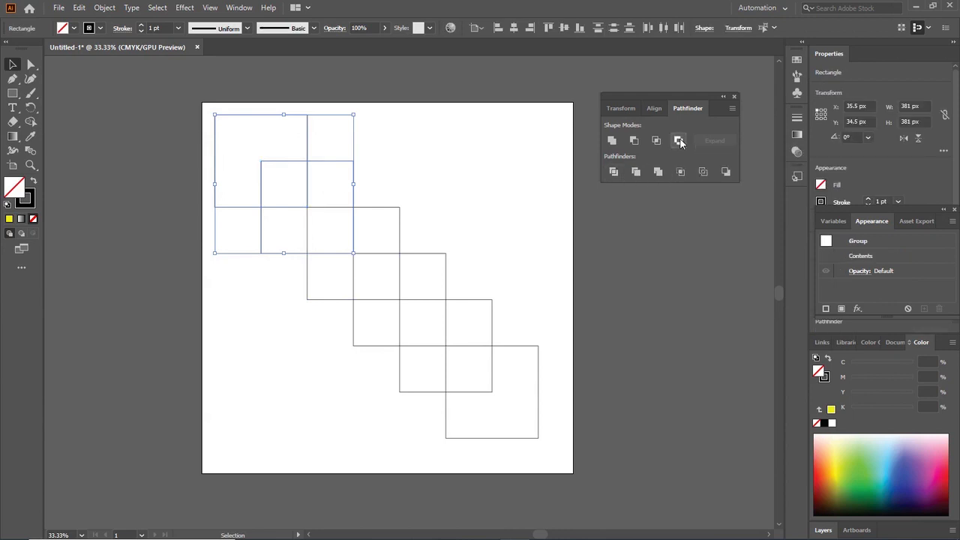
click(527, 189)
Try moving the excluded group away from the chain to about X 590 px, Y 56 px, and undo the move
drag(314, 165, 518, 189)
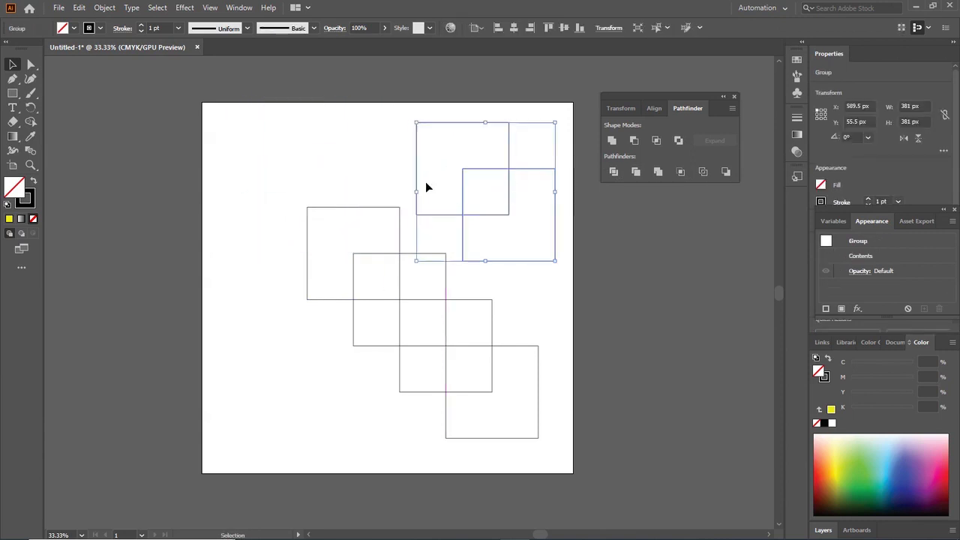
click(389, 178)
mouse_move(439, 122)
mouse_down()
mouse_move(509, 157)
mouse_move(434, 116)
mouse_move(449, 120)
mouse_up()
click(524, 164)
key(a)
key(ctrl+z)
key(ctrl+z)
key(ctrl+z)
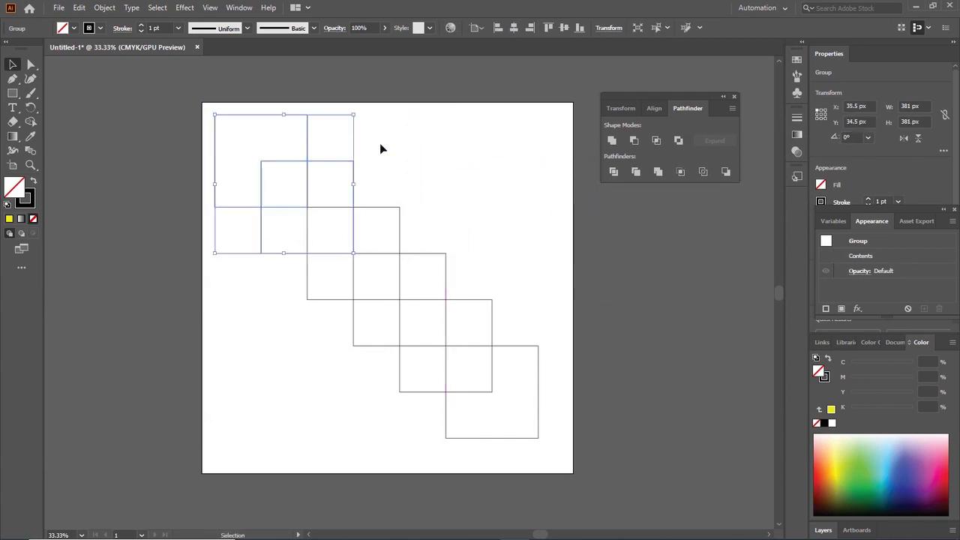
Try moving the excluded group to about X 339 px, Y -30 px, undo the move and clear the selection
click(345, 173)
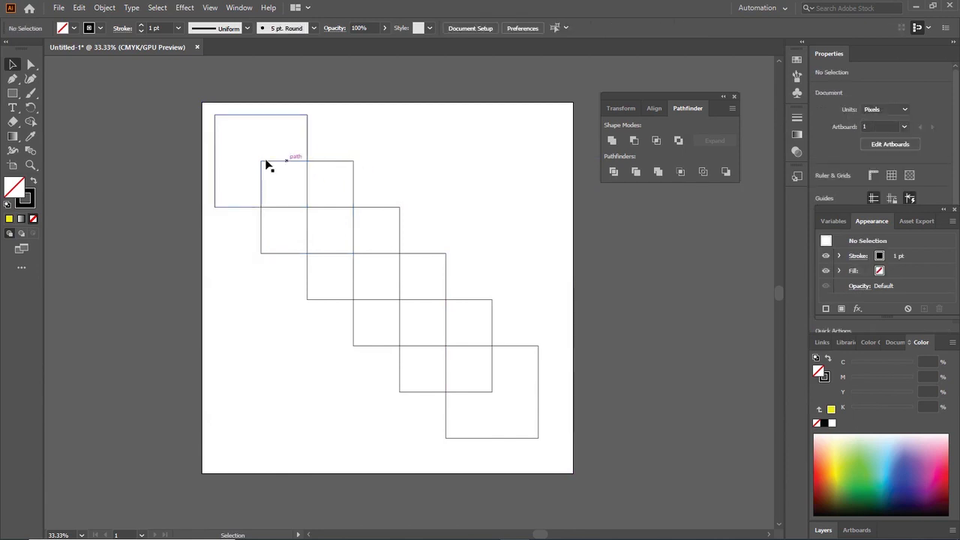
drag(268, 161, 381, 141)
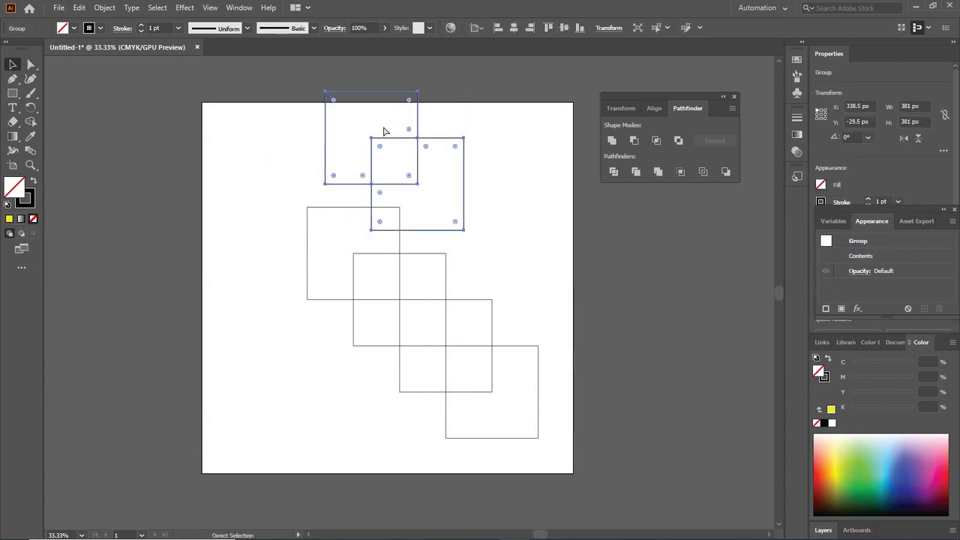
key(ctrl+z)
click(722, 230)
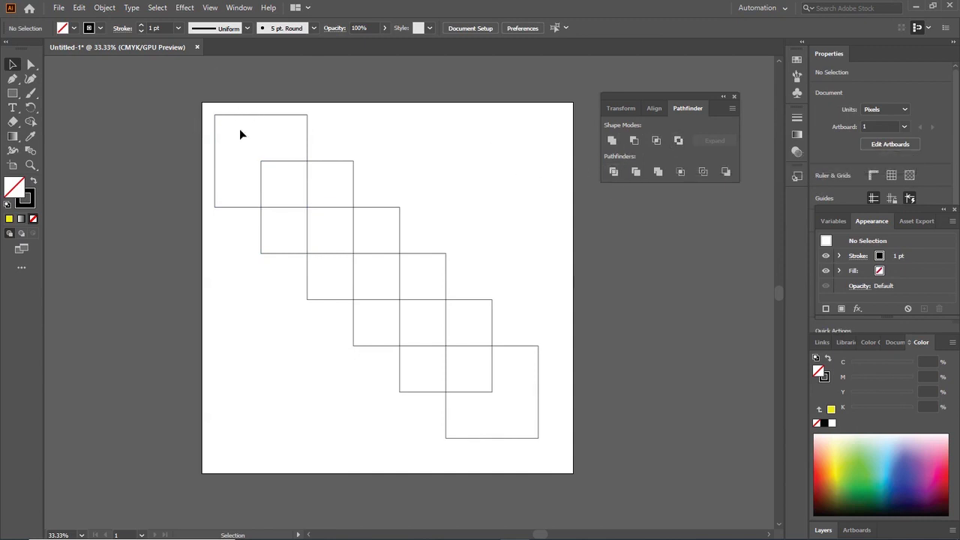
click(347, 161)
click(385, 182)
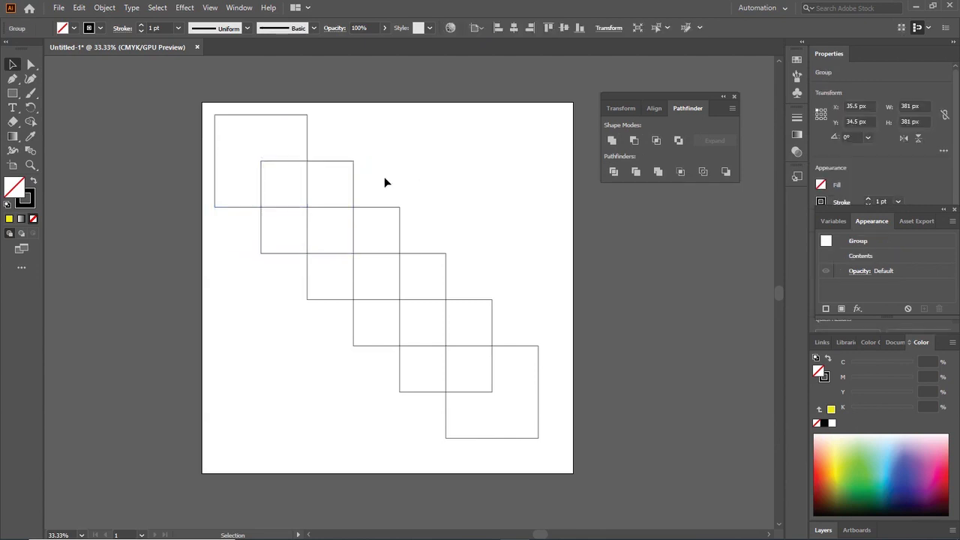
Try shifting the excluded group to about X 163 px, Y 9 px, and undo back past the Exclude operation and the sixth square's creation
drag(354, 167, 395, 155)
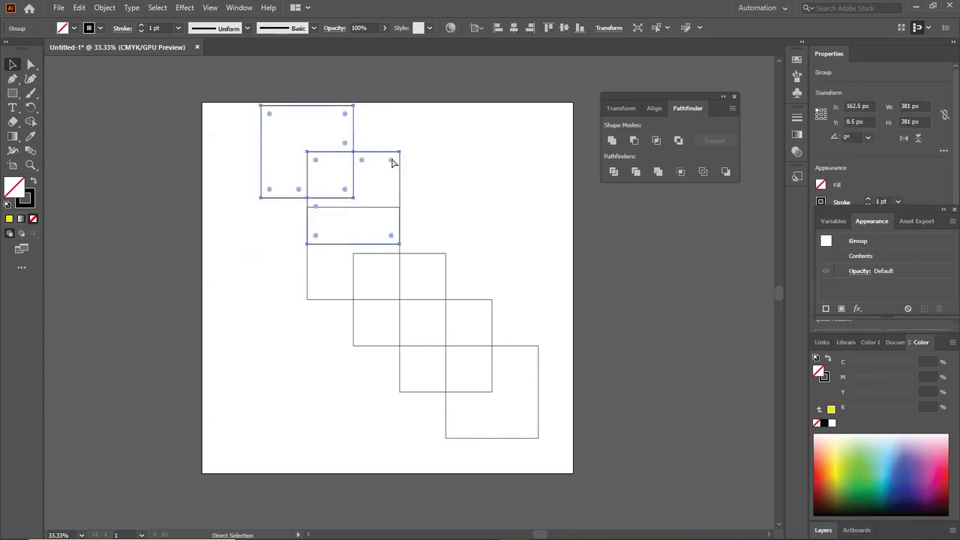
key(ctrl+z)
key(ctrl+z)
key(ctrl+z)
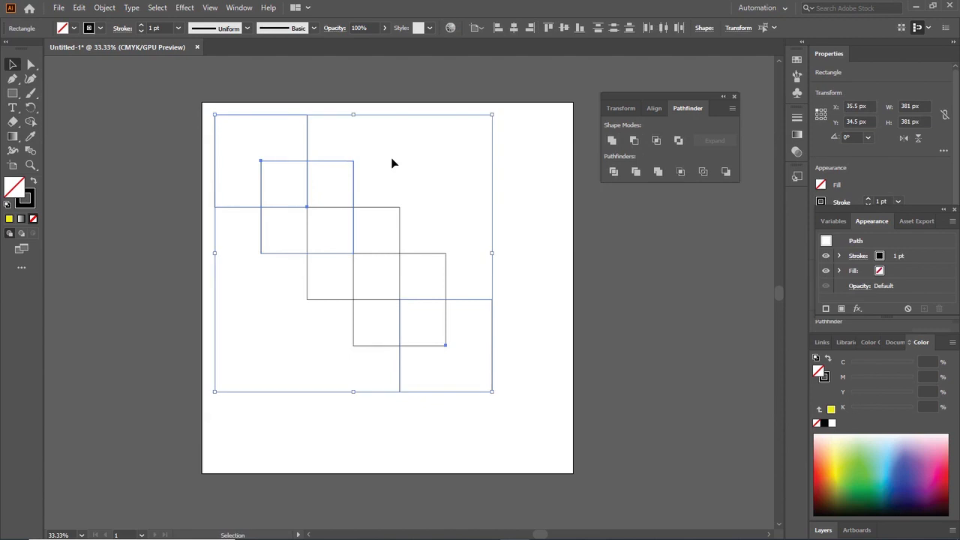
Try moving the second square up and away from the chain, undo the move and clear the selection
key(ctrl+z)
drag(335, 159, 422, 129)
key(ctrl+z)
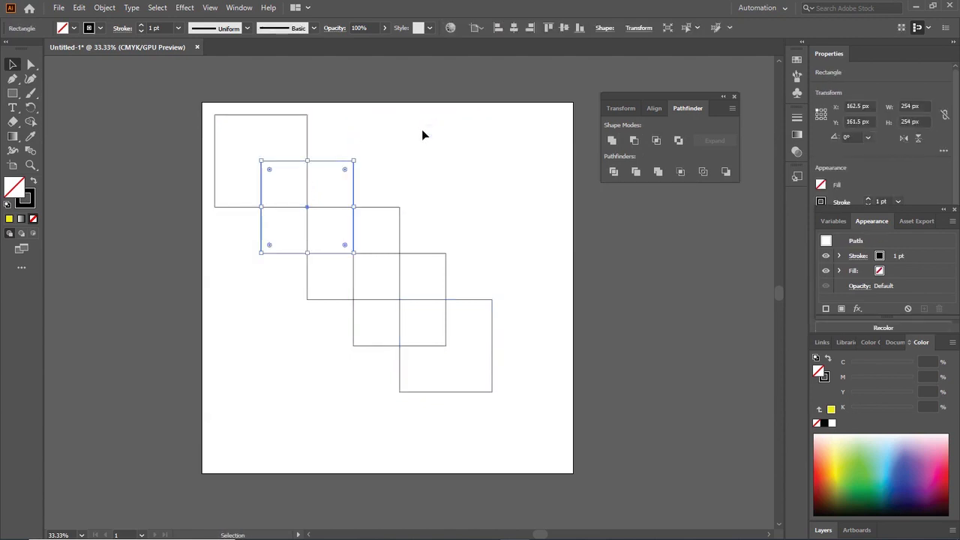
click(422, 131)
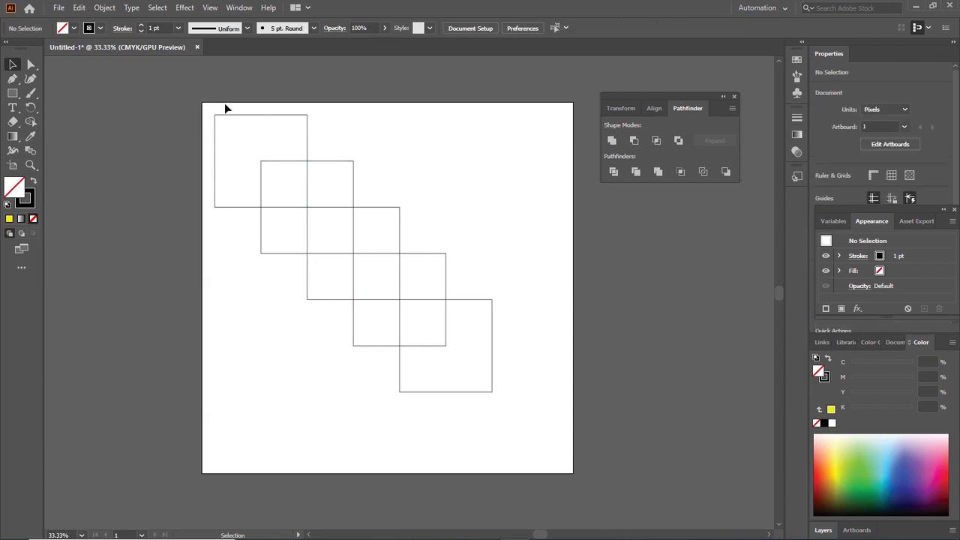
Apply the Pathfinder Divide mode to all five squares of the chain and clear the selection
drag(204, 107, 502, 395)
click(613, 171)
click(527, 203)
drag(203, 107, 494, 274)
click(443, 161)
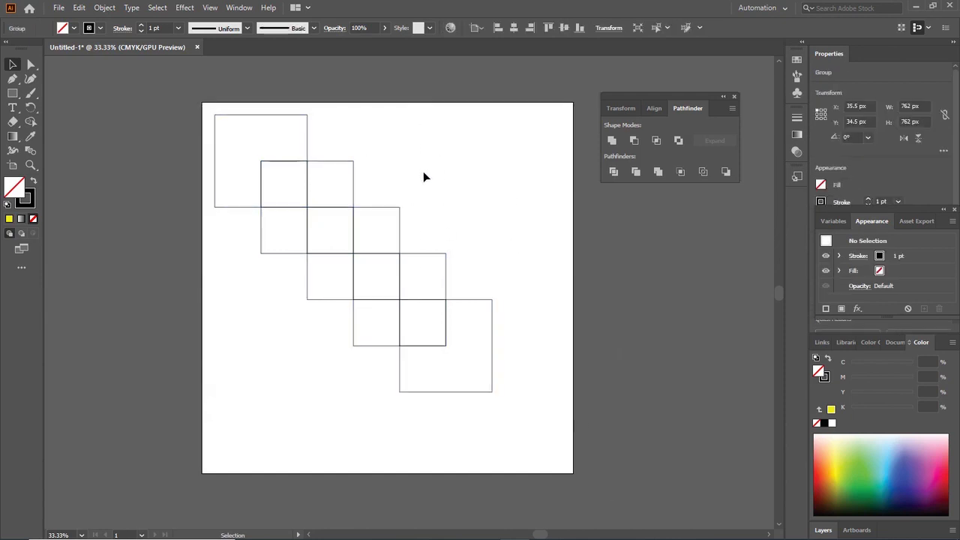
Try moving the divided group to about X 306.5 px, Y -81.5 px, undo the moves and clear the selection
drag(356, 204, 461, 162)
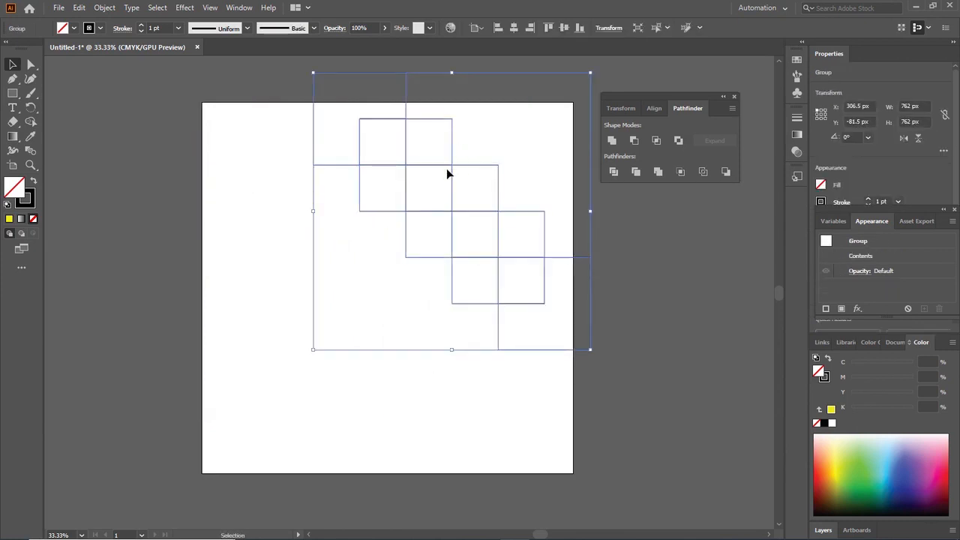
key(ctrl+z)
key(ctrl+z)
key(ctrl+z)
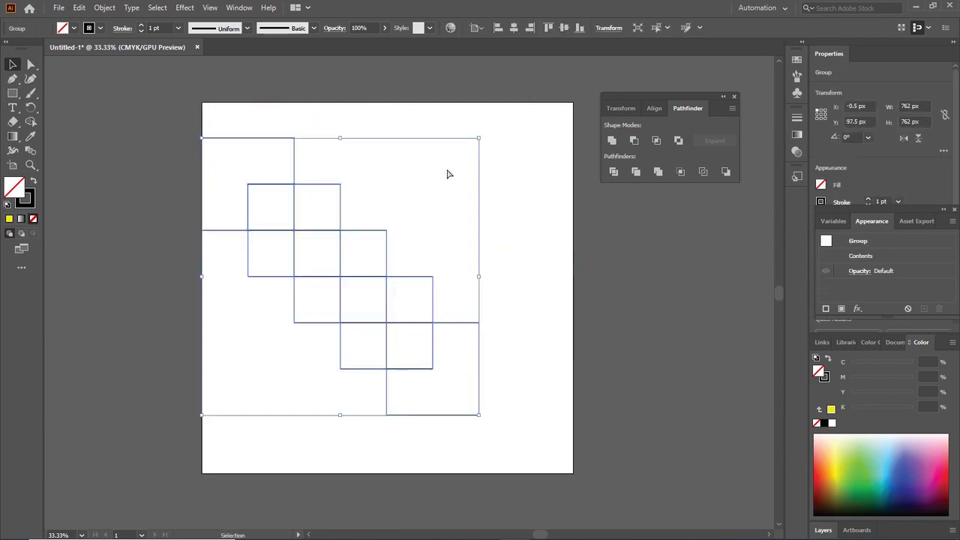
key(ctrl+z)
key(ctrl+z)
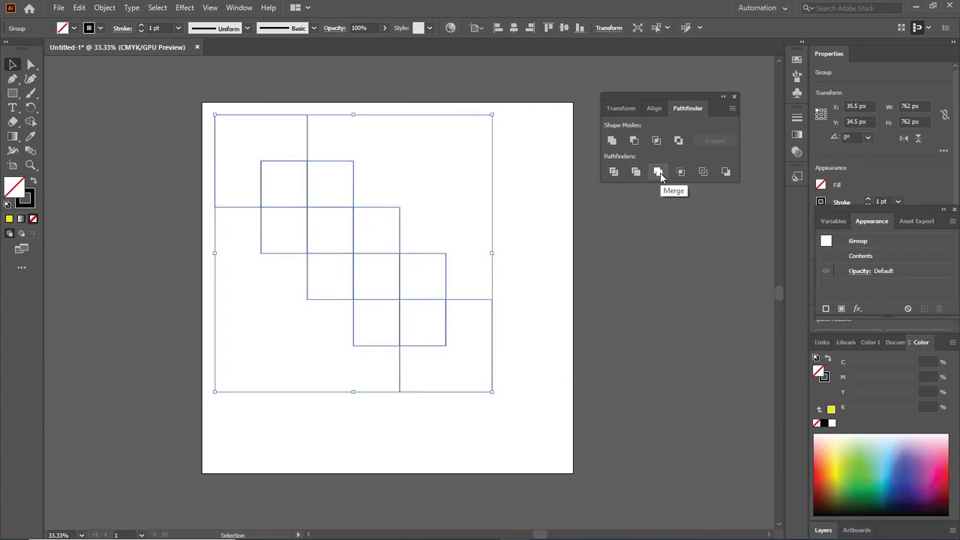
click(538, 212)
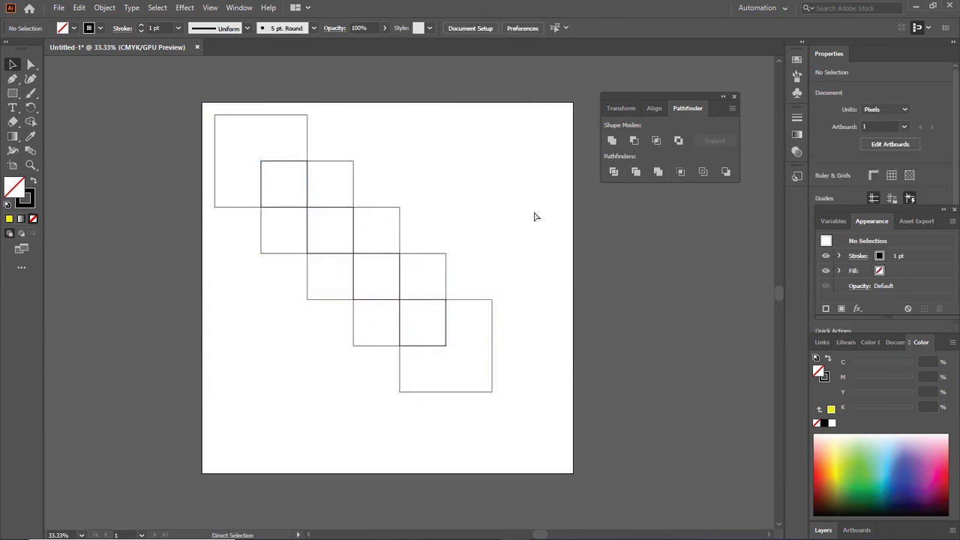
Undo back past the Divide to the three-square stage and offset the second square over the third at about X 335.5 px, Y 334.5 px
key(ctrl+z)
key(ctrl+z)
click(529, 216)
drag(340, 163, 360, 259)
drag(378, 256, 399, 227)
click(472, 270)
click(352, 195)
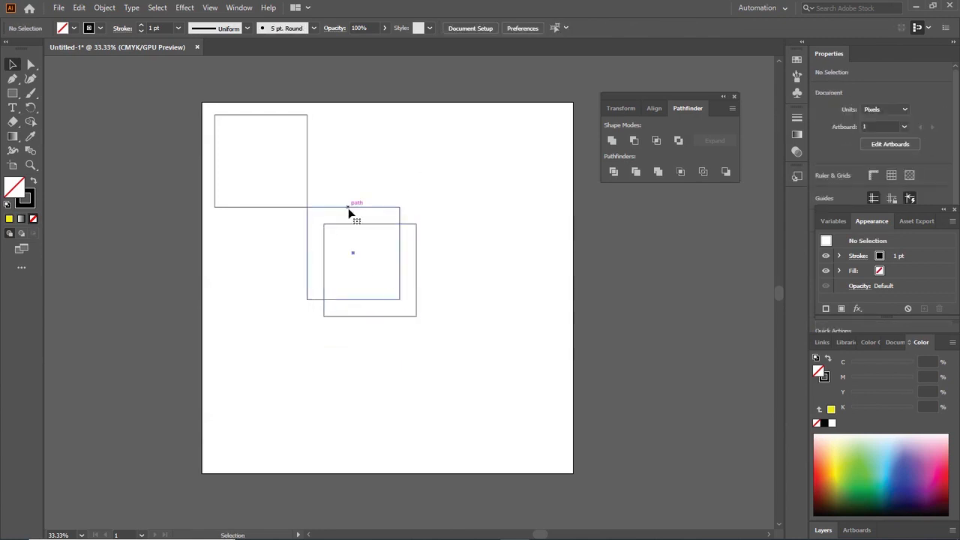
Fill the third square with yellow and the offset square behind it with red (C 0, M 99.58, Y 90.76, K 0)
click(348, 208)
click(9, 219)
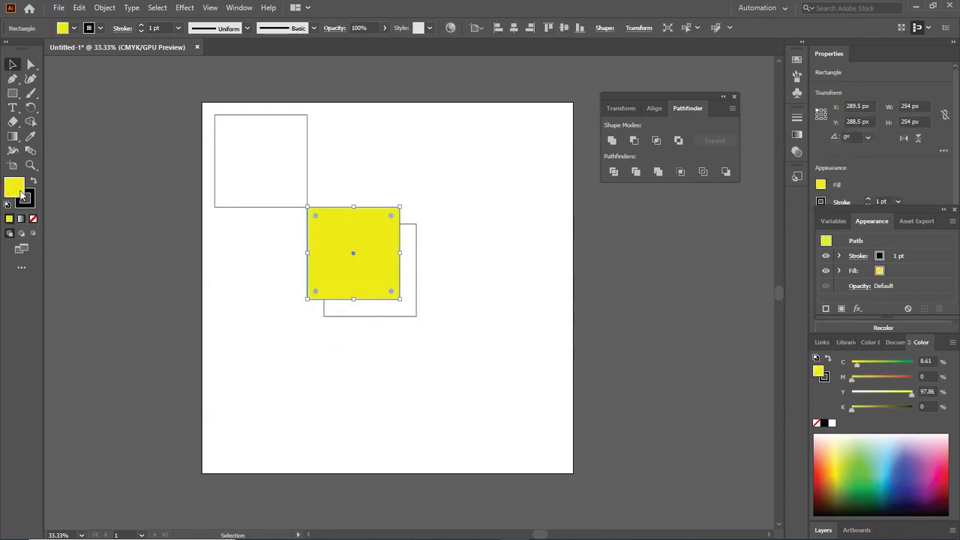
click(415, 230)
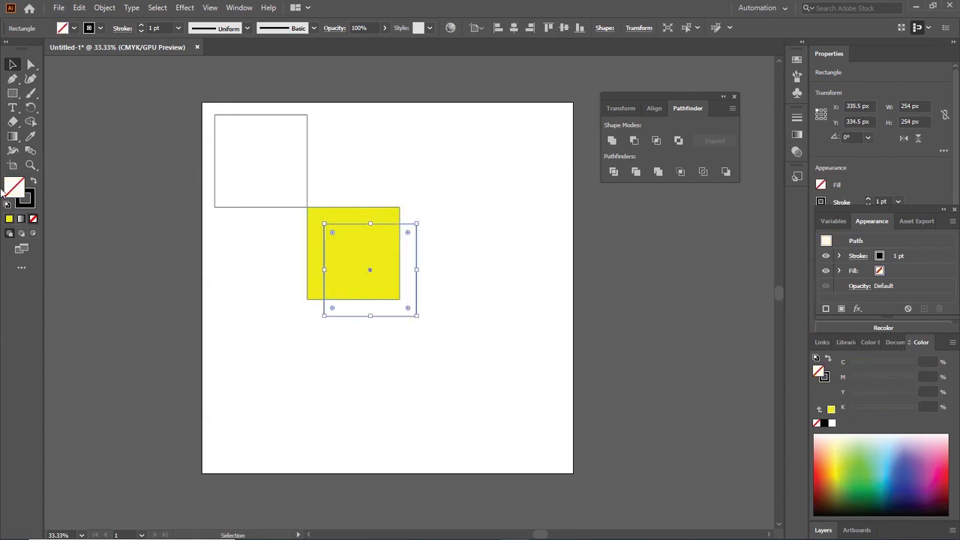
double_click(13, 188)
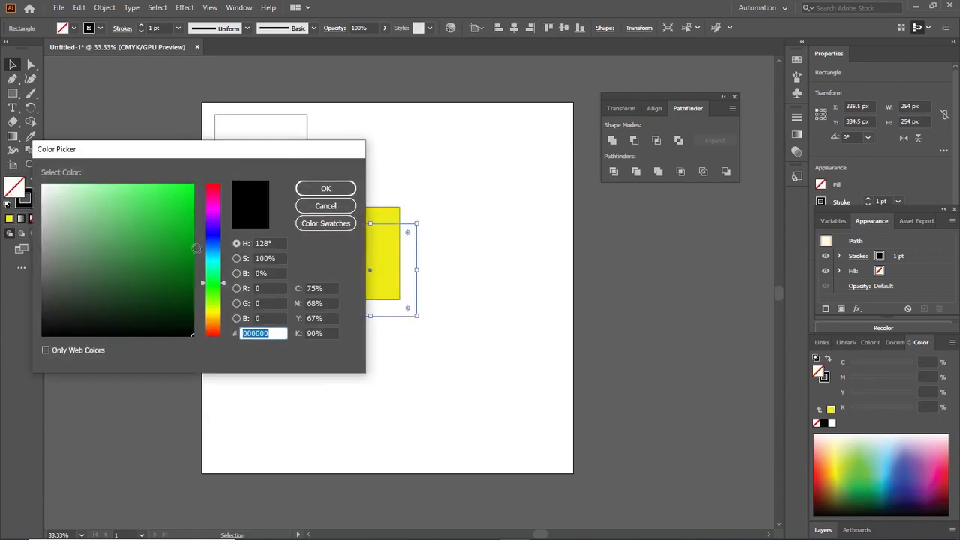
click(218, 192)
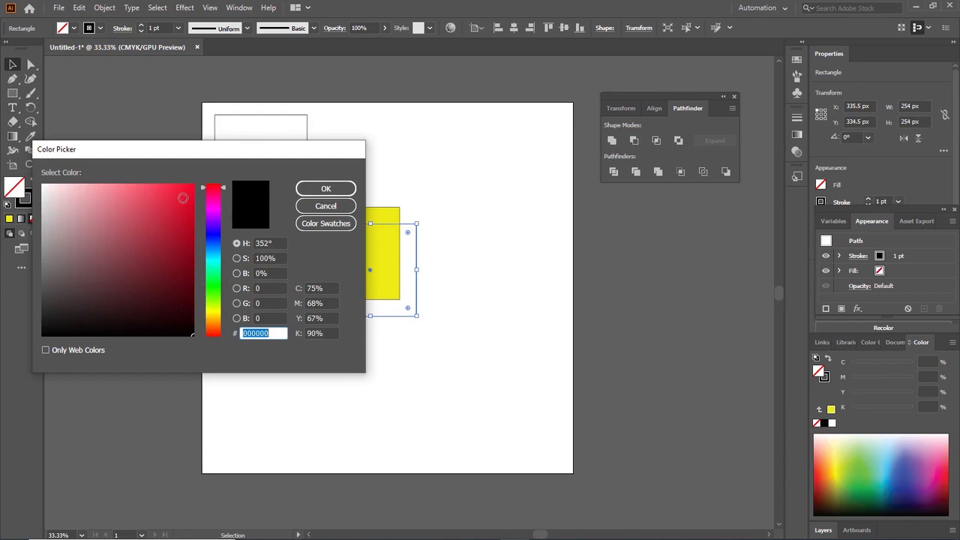
click(180, 192)
click(325, 188)
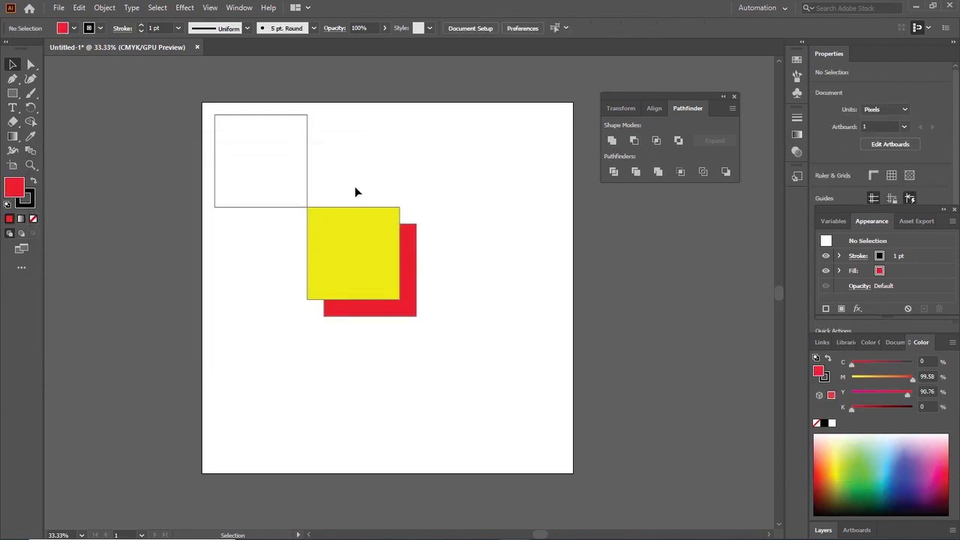
Apply the Pathfinder Merge mode to the yellow and red squares and clear the selection
drag(368, 191, 377, 283)
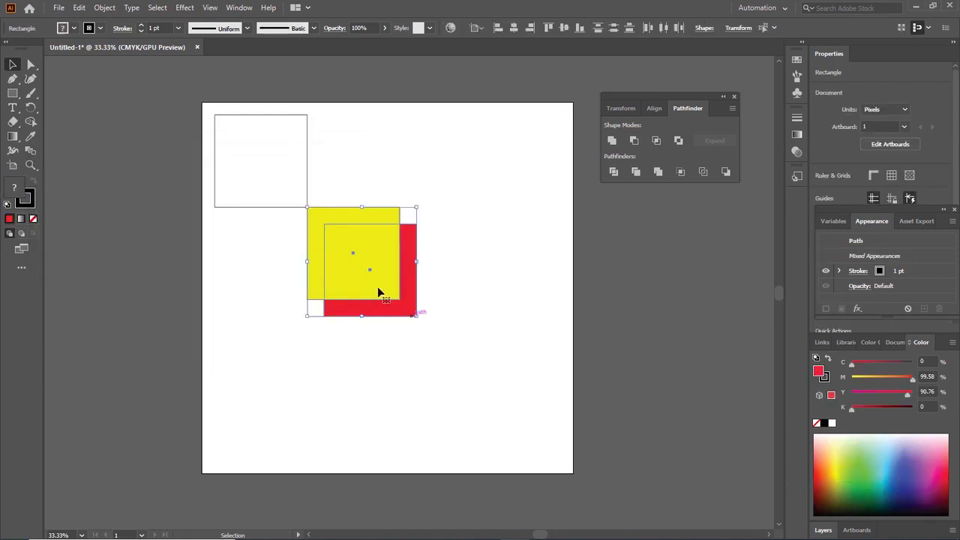
click(657, 172)
click(423, 289)
Try moving the merged yellow and red group around the artboard, including to about X 342 px, Y 289 px
drag(410, 298, 444, 254)
drag(443, 258, 421, 311)
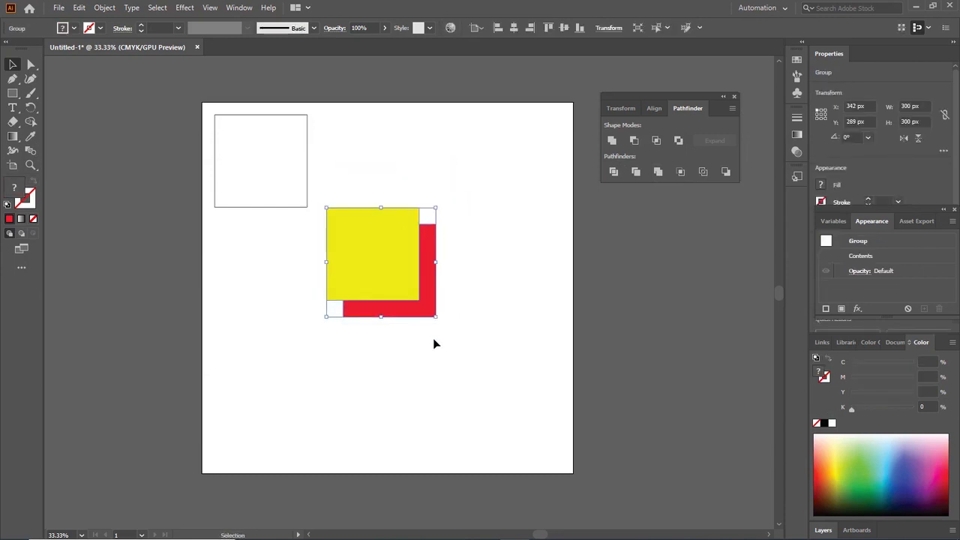
click(407, 206)
click(433, 279)
click(482, 257)
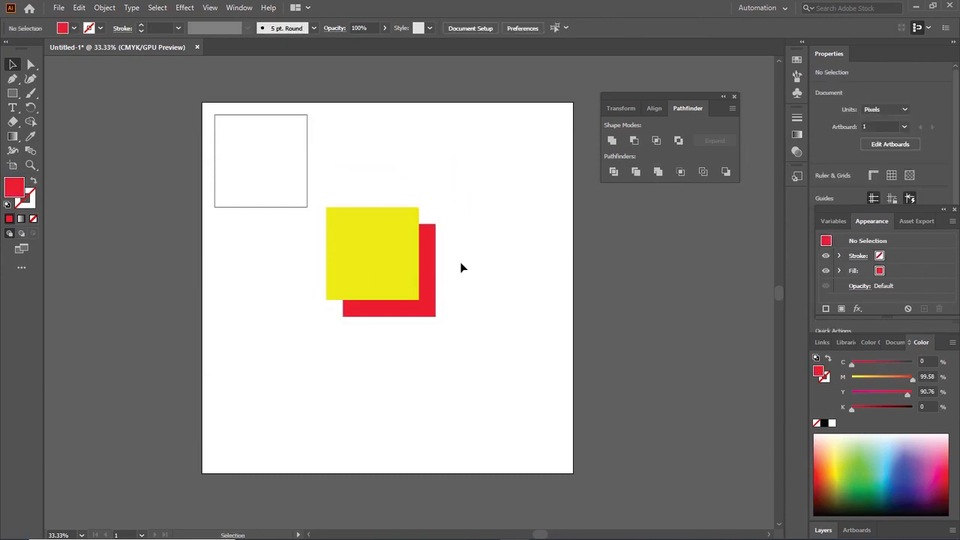
drag(426, 280, 443, 234)
Undo back past the moves, the Merge and the fills to the first two overlapping squares and clear the selection
key(ctrl+z)
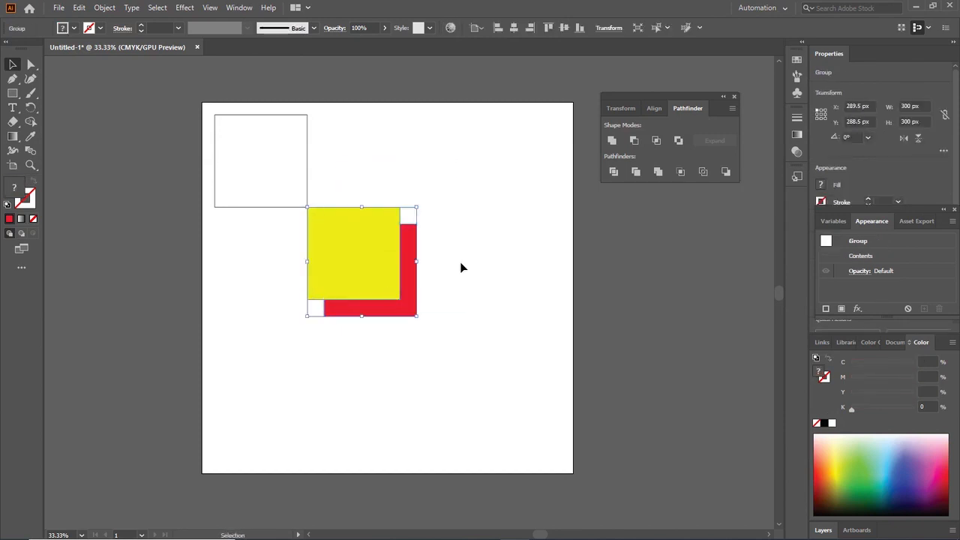
key(ctrl+z)
key(ctrl+z)
key(ctrl+z)
key(ctrl+z)
key(ctrl+z)
key(ctrl+z)
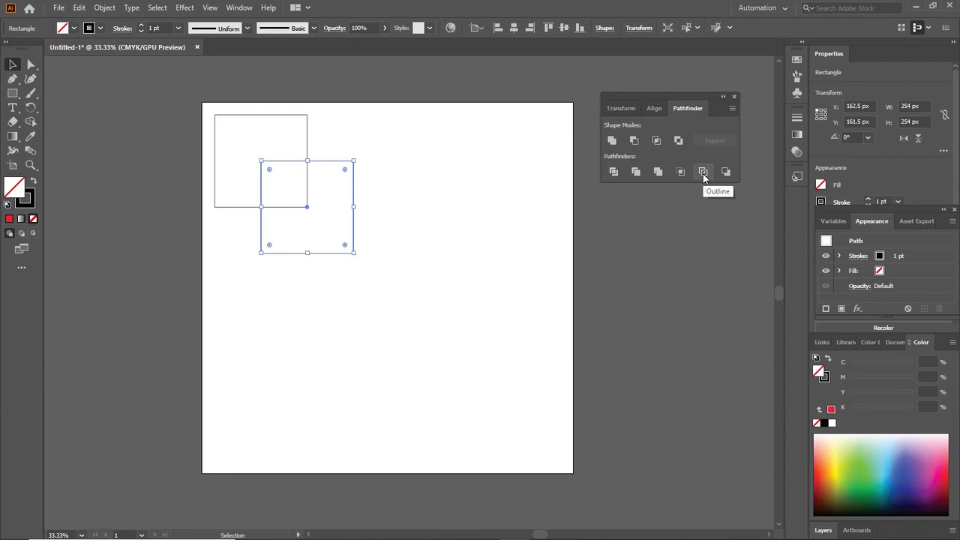
click(500, 277)
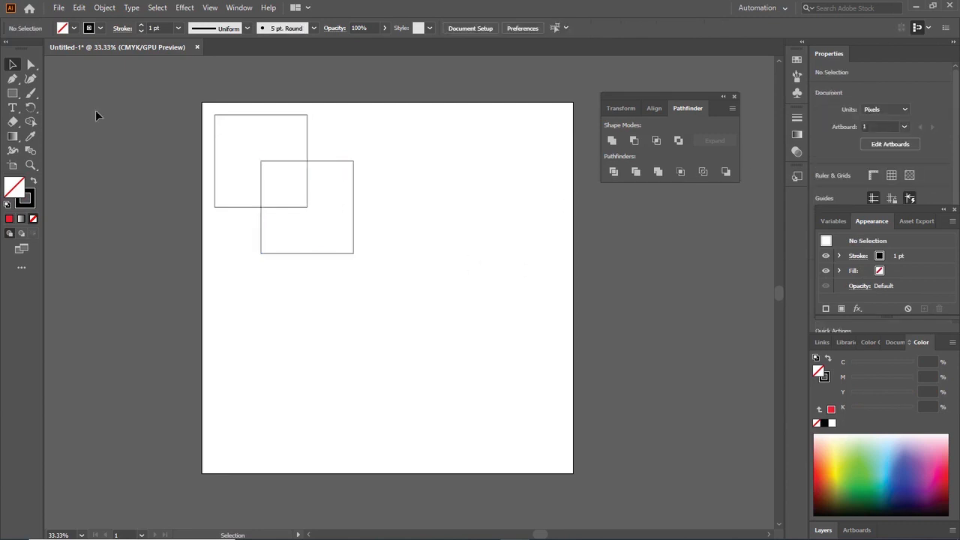
Apply the Pathfinder Crop mode to the two overlapping squares and clear the selection
drag(207, 106, 374, 215)
click(680, 172)
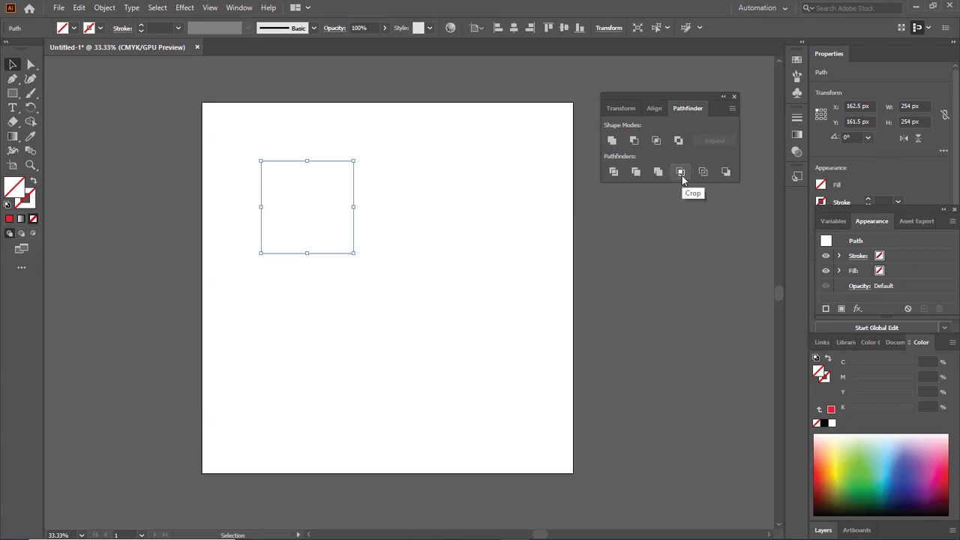
click(472, 255)
Try giving the cropped square a red stroke, and undo back past the Crop operation
drag(228, 130, 403, 343)
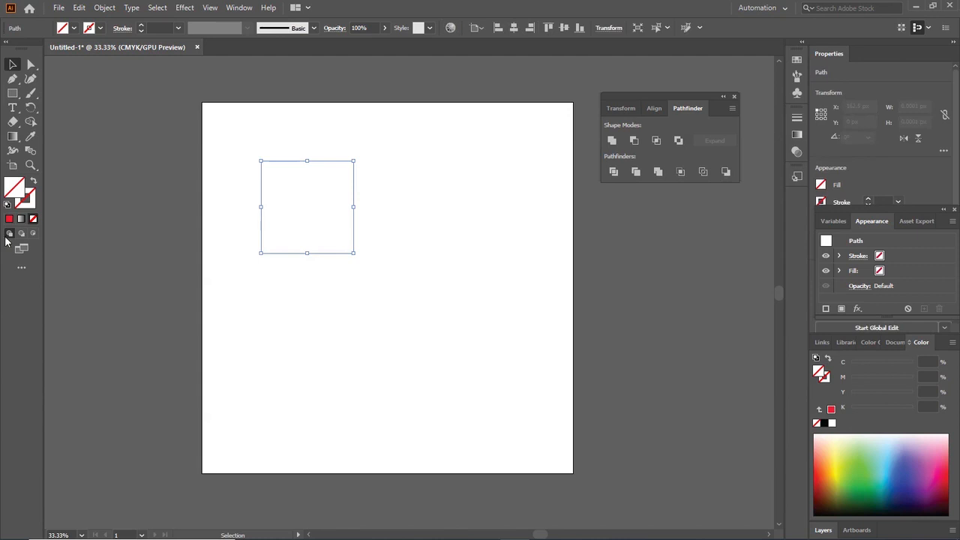
click(27, 199)
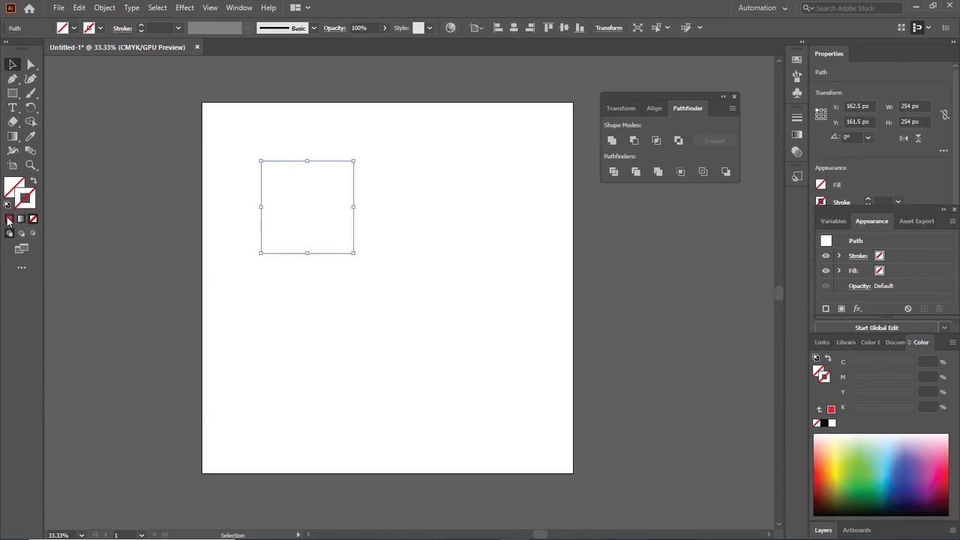
click(9, 219)
click(237, 262)
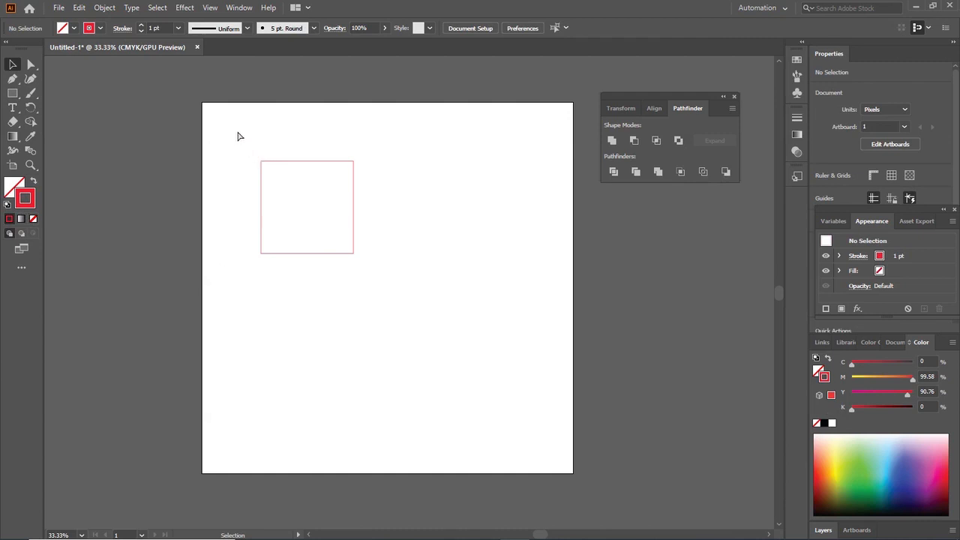
key(ctrl+z)
key(ctrl+z)
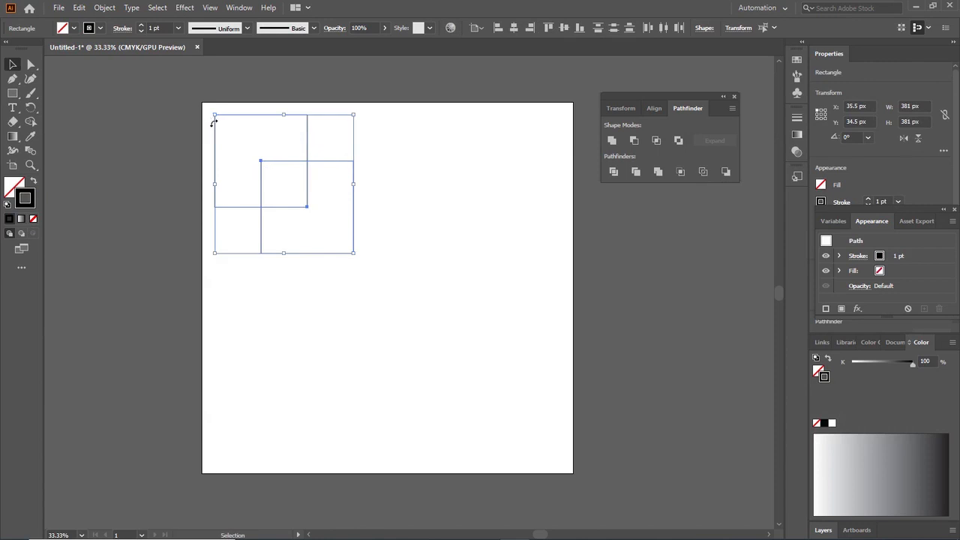
Apply the Pathfinder Outline mode to the two overlapping squares and reselect the resulting group
click(703, 172)
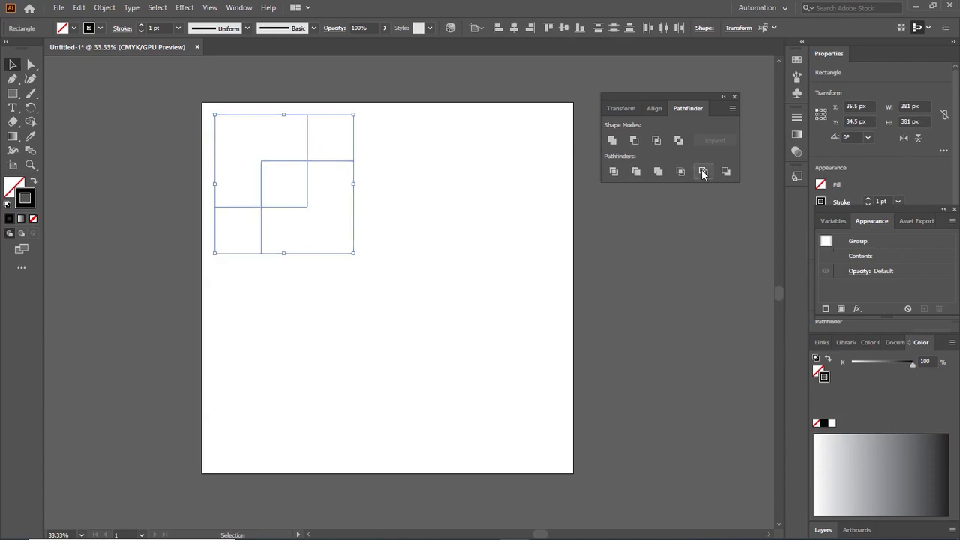
click(440, 238)
drag(217, 110, 365, 231)
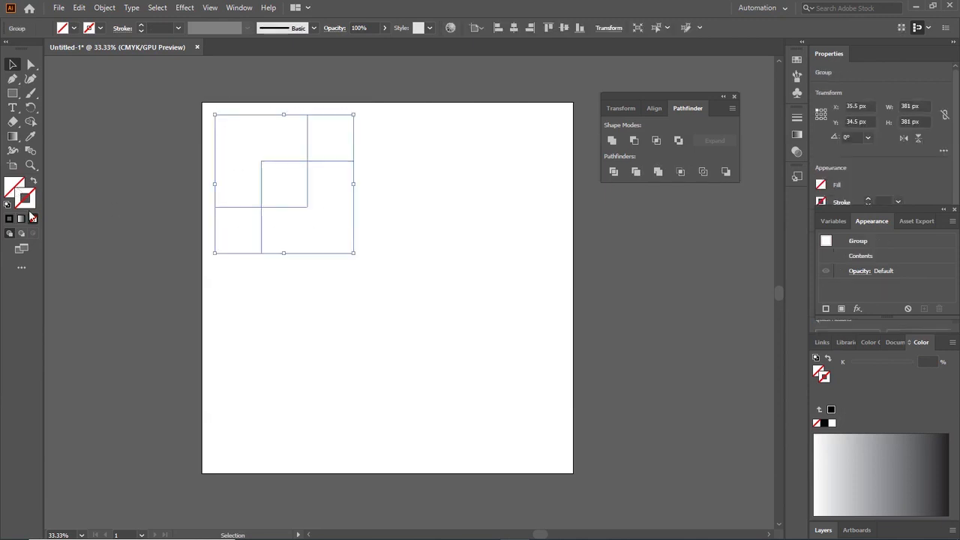
click(278, 346)
drag(216, 110, 246, 147)
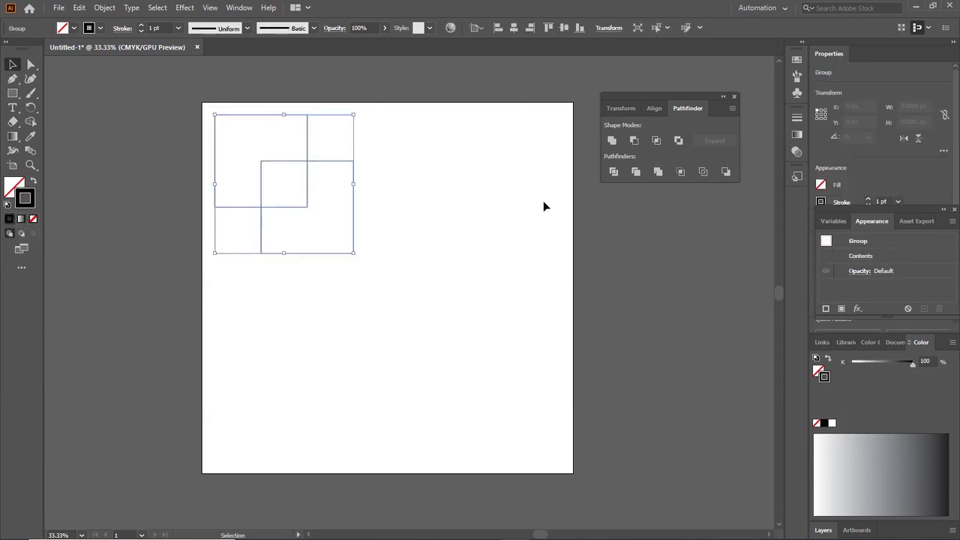
Apply Outline to the group again, give it a black 1 pt stroke and clear the selection
click(702, 173)
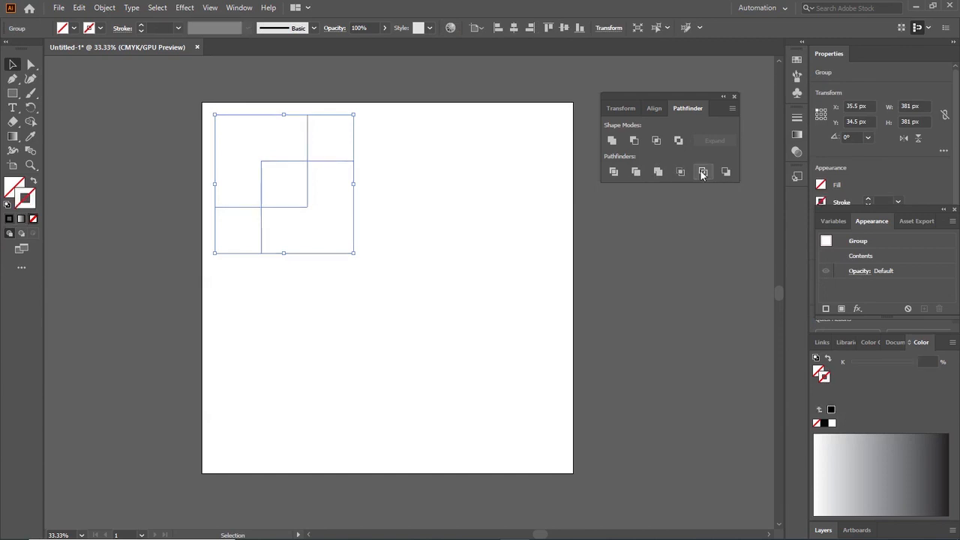
click(8, 219)
click(392, 413)
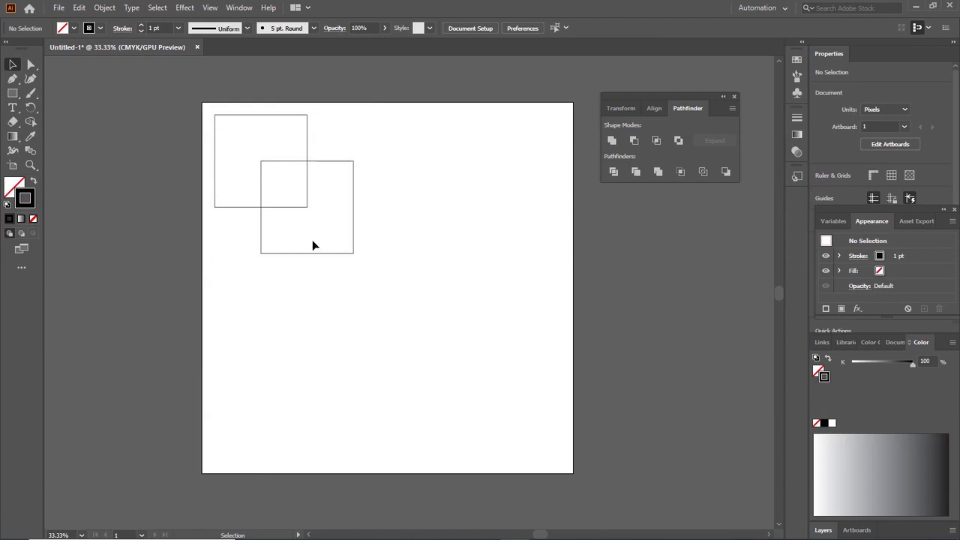
Set the outlined group's fill to none and clear the selection
click(263, 175)
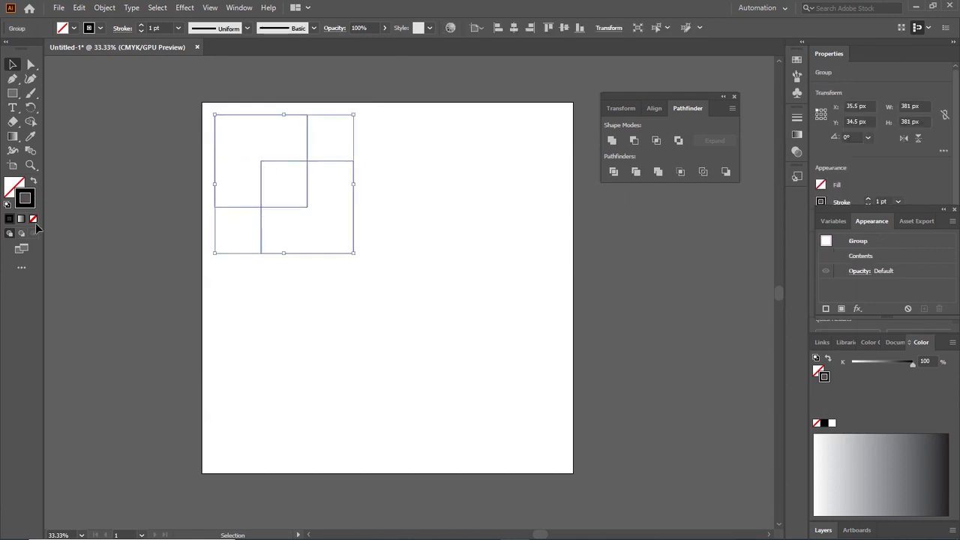
click(310, 283)
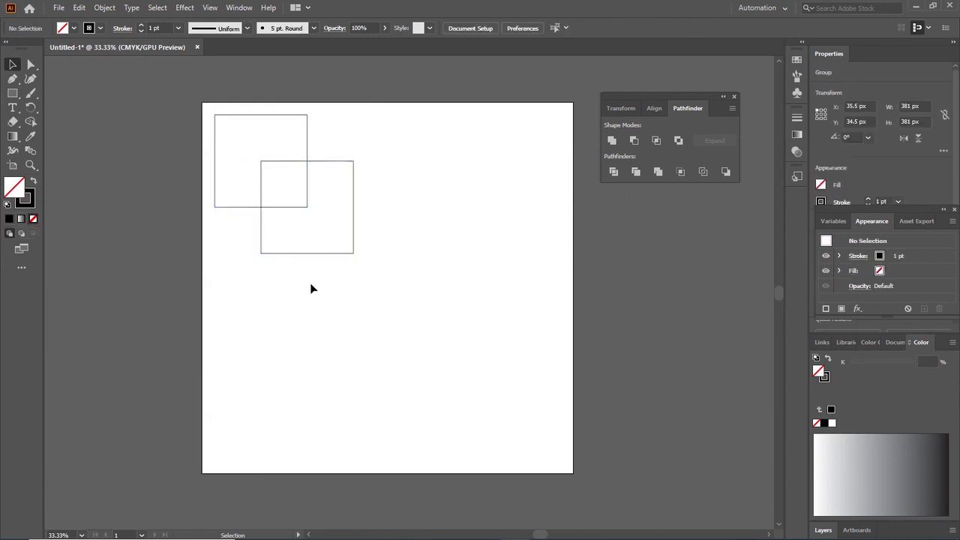
click(303, 201)
key(a)
click(370, 192)
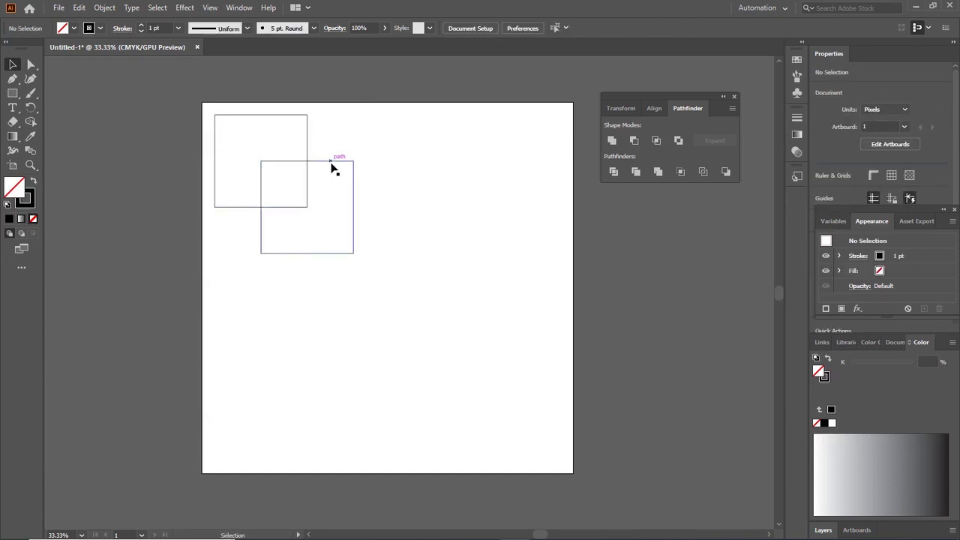
Move the outlined group to about X 195.5 px, Y 98.5 px and delete it
drag(328, 161, 386, 184)
click(284, 158)
drag(296, 145, 421, 315)
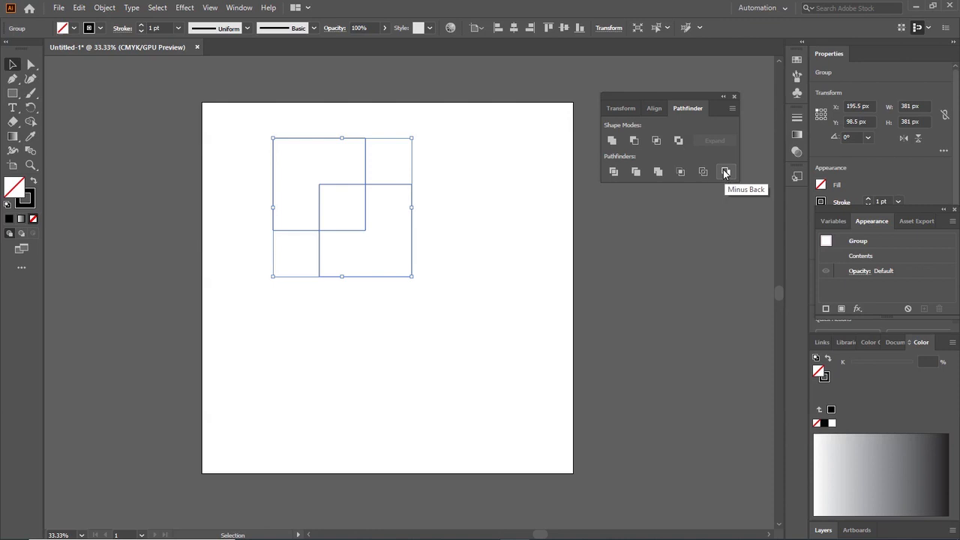
key(Delete)
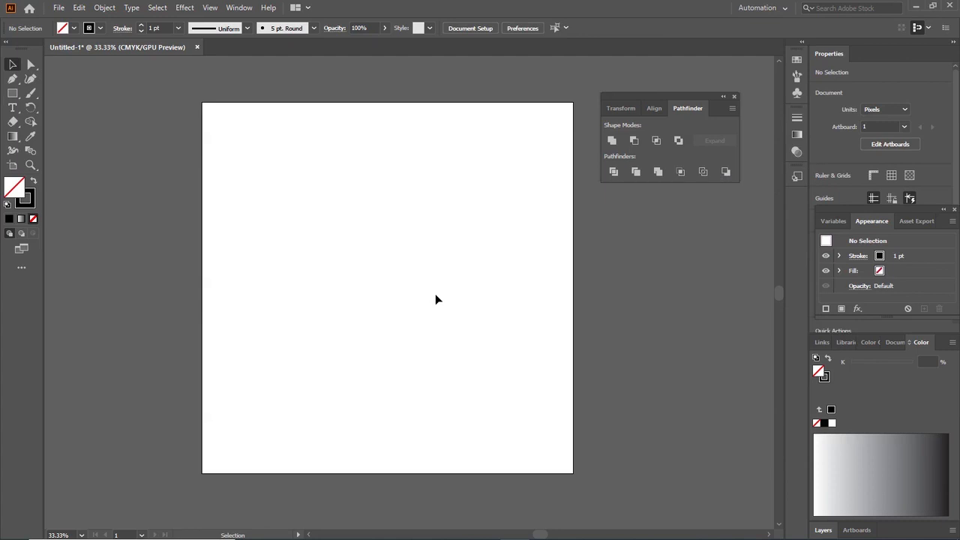
Draw an unfilled rectangle about 213 by 203 px at about X 205.5 px, Y 187.5 px
click(12, 94)
mouse_move(277, 170)
mouse_down()
mouse_move(347, 245)
mouse_move(364, 246)
mouse_move(355, 244)
mouse_up()
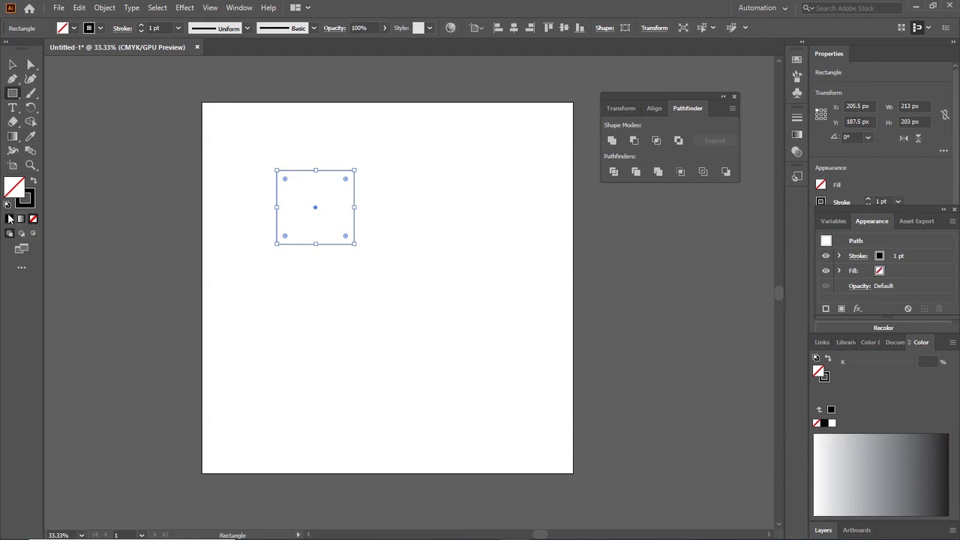
Fill the rectangle with solid black and clear the selection
click(9, 219)
click(12, 65)
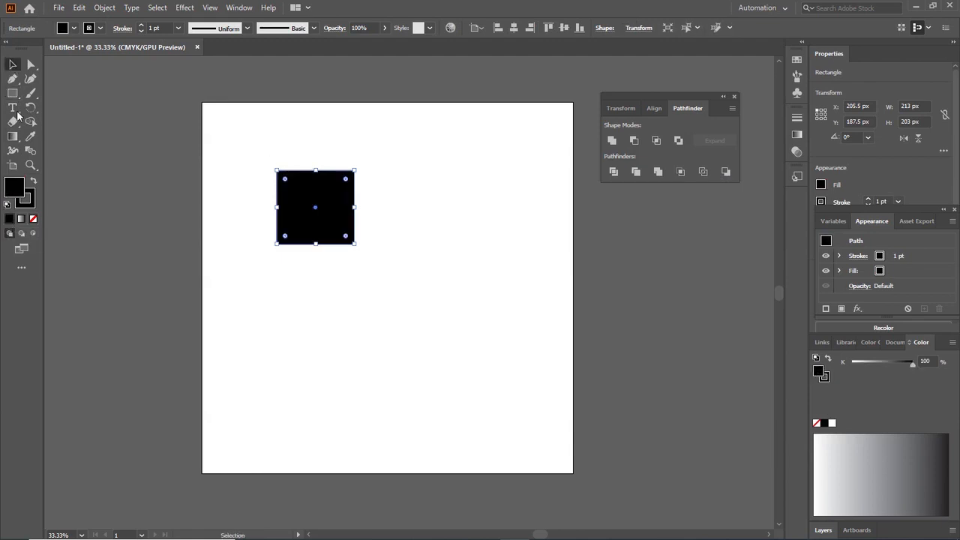
click(204, 140)
click(312, 209)
key(a)
key(v)
click(418, 213)
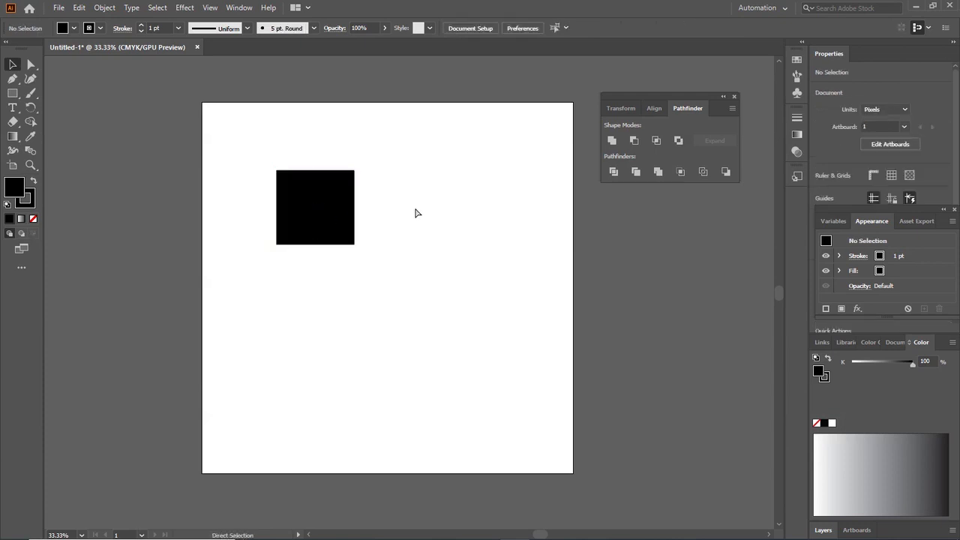
Duplicate the black square beside the original and again beneath it, placing the lower copy midway between the two upper squares
key(ctrl+a)
drag(312, 209, 428, 210)
click(390, 287)
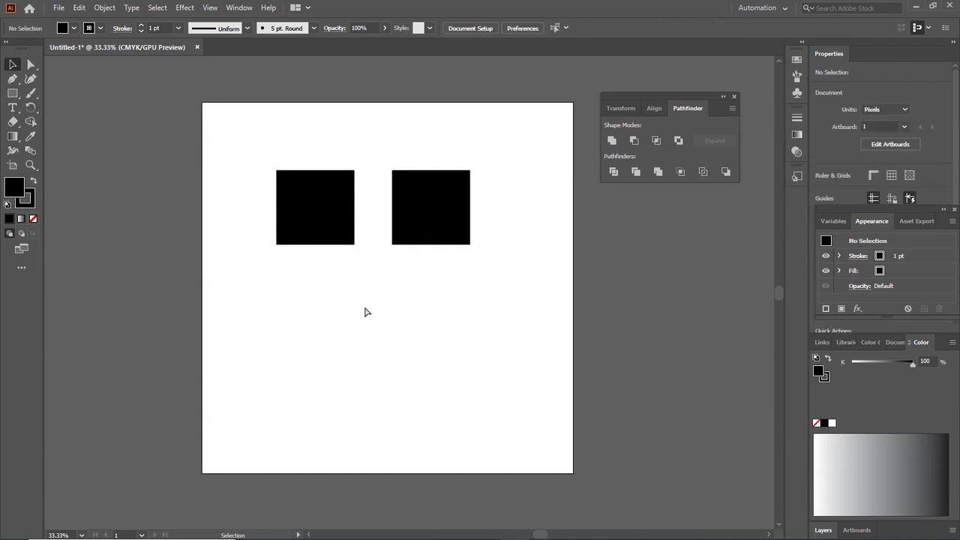
drag(337, 244, 340, 337)
click(412, 358)
drag(356, 305, 394, 294)
click(454, 373)
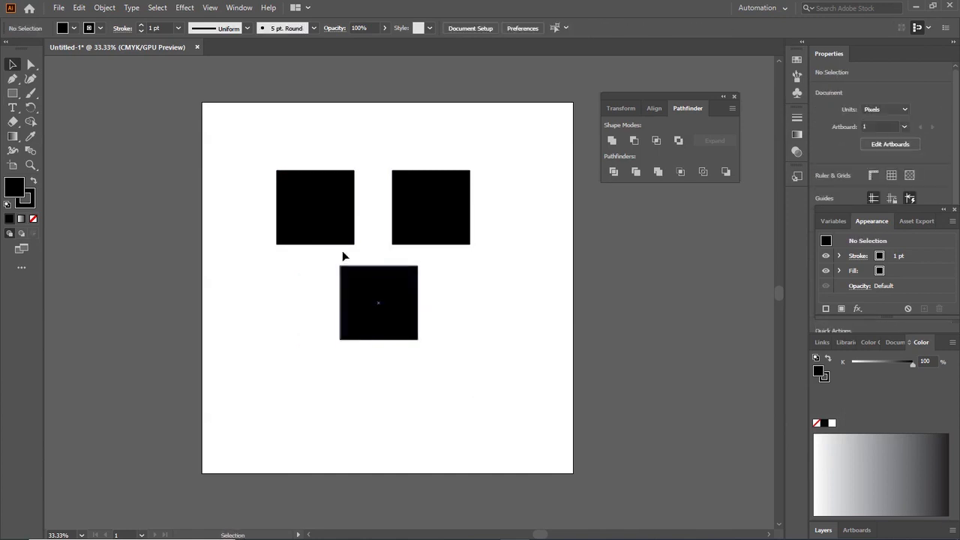
Undo the duplicated squares and the repositioning of the lower copy, keeping only the original black square
key(ctrl+z)
key(ctrl+z)
key(ctrl+z)
key(ctrl+z)
Paste a copy of the black square at about X 463 px, Y 421 px and review the available paste variants
click(317, 209)
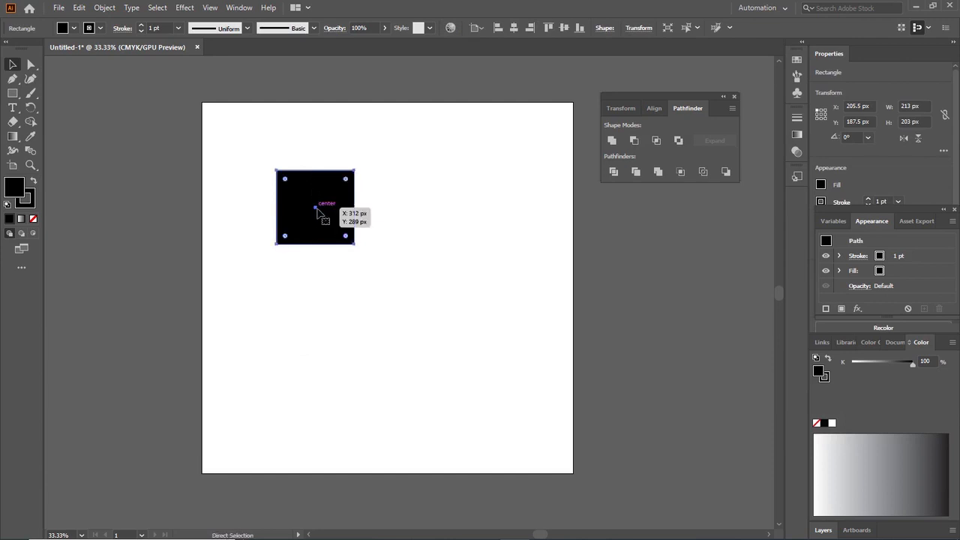
click(395, 194)
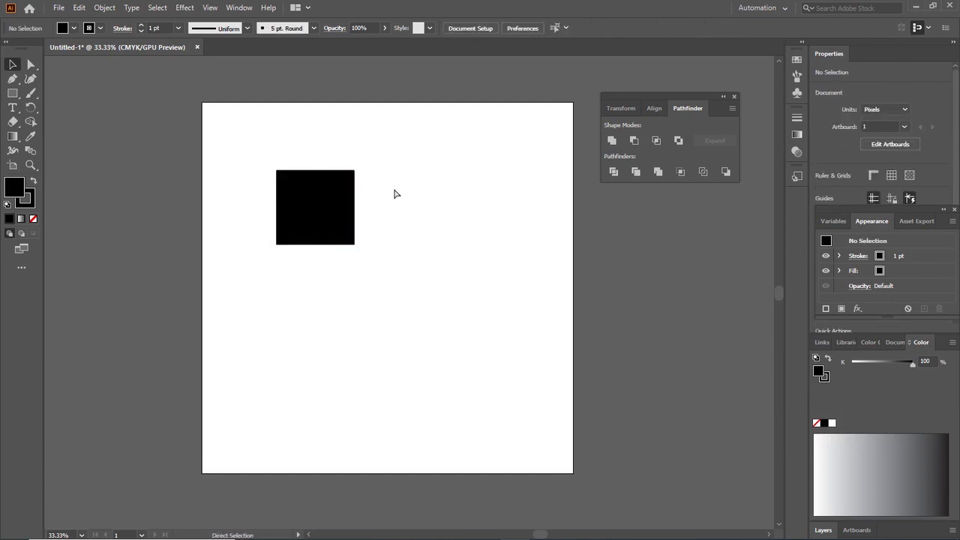
key(ctrl+v)
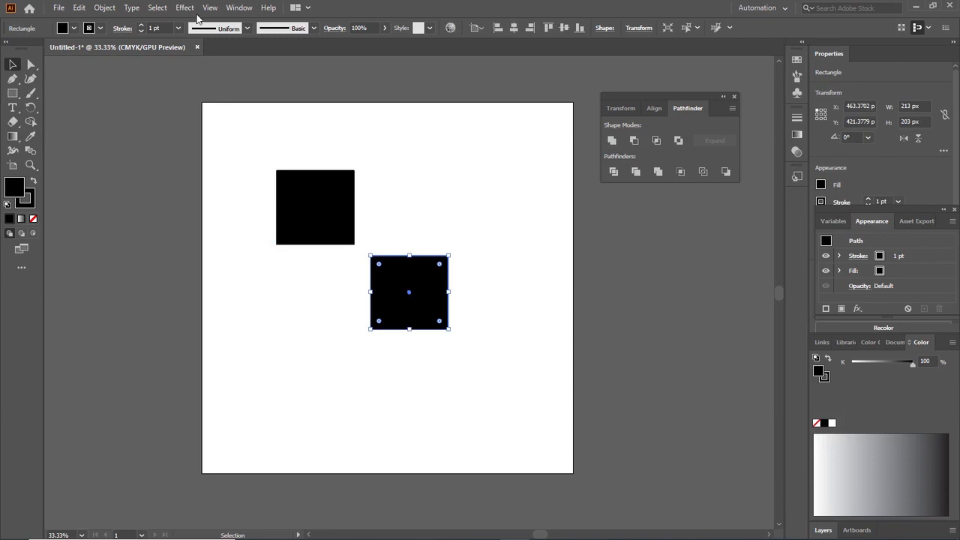
click(109, 9)
mouse_move(81, 9)
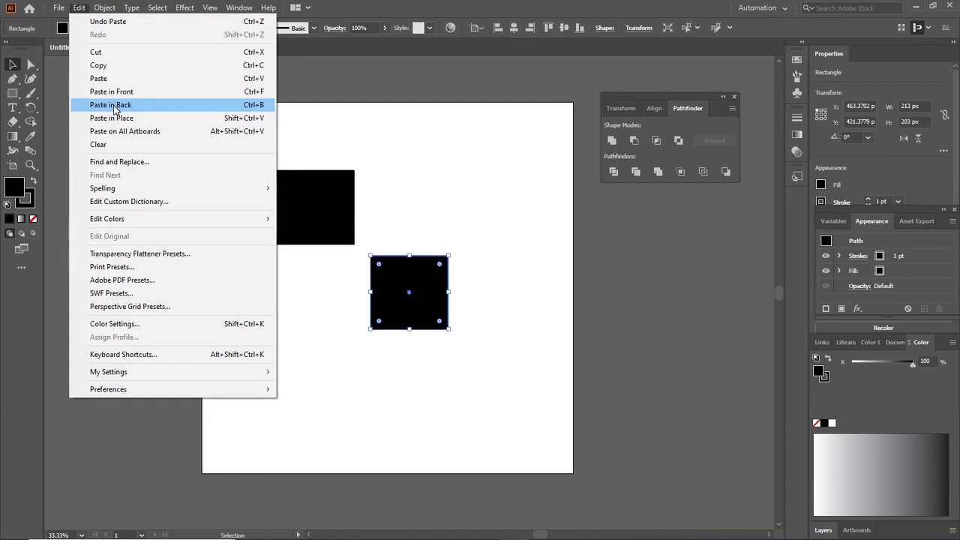
click(490, 184)
Select both black squares and delete them from the artboard
drag(268, 127, 413, 331)
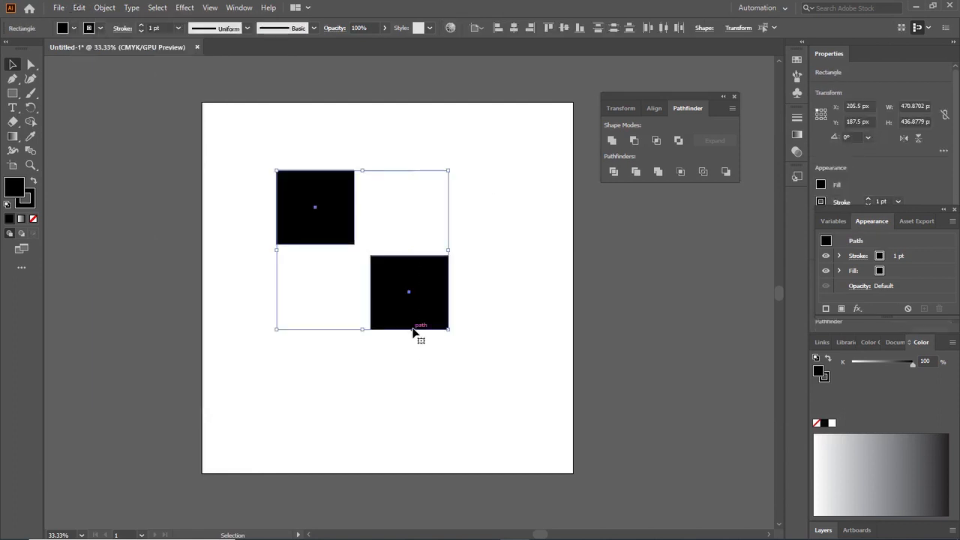
key(ctrl+c)
key(Delete)
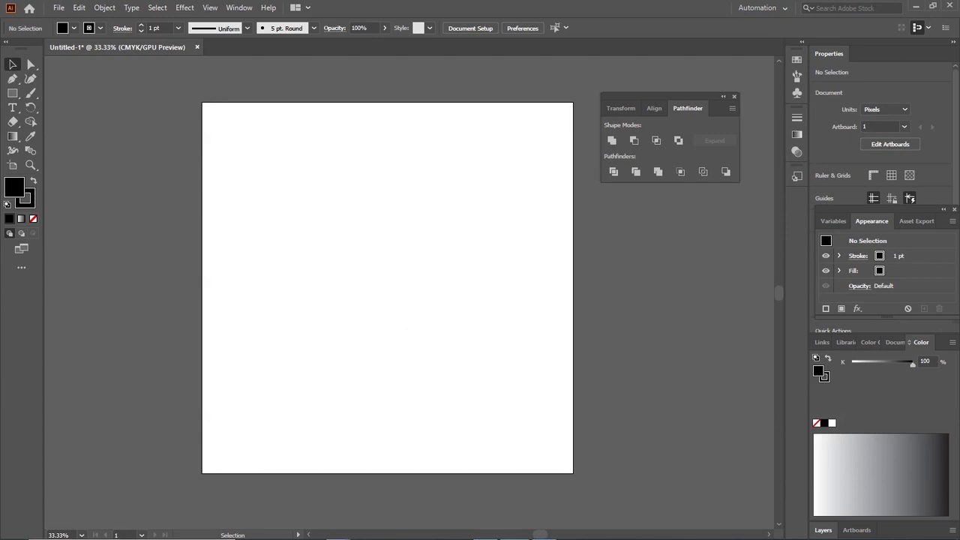
click(544, 530)
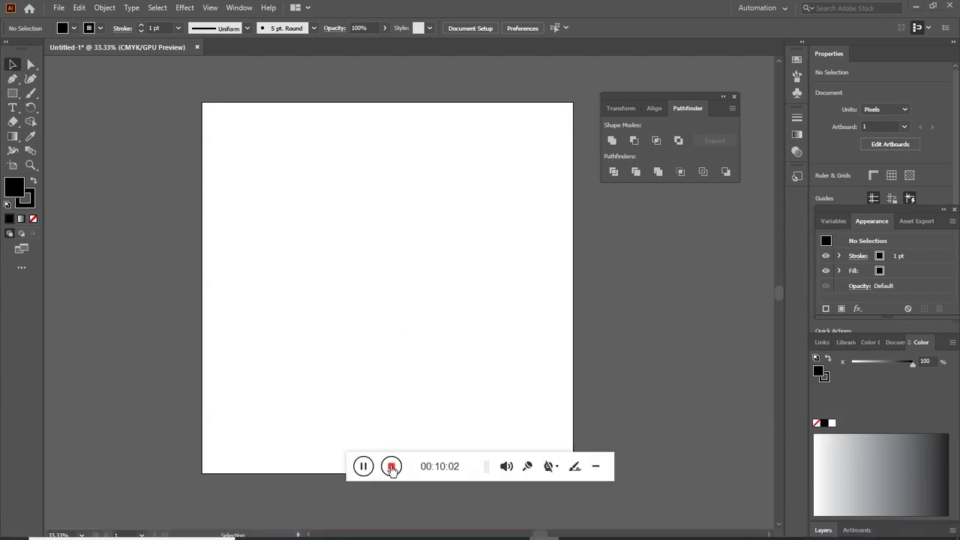